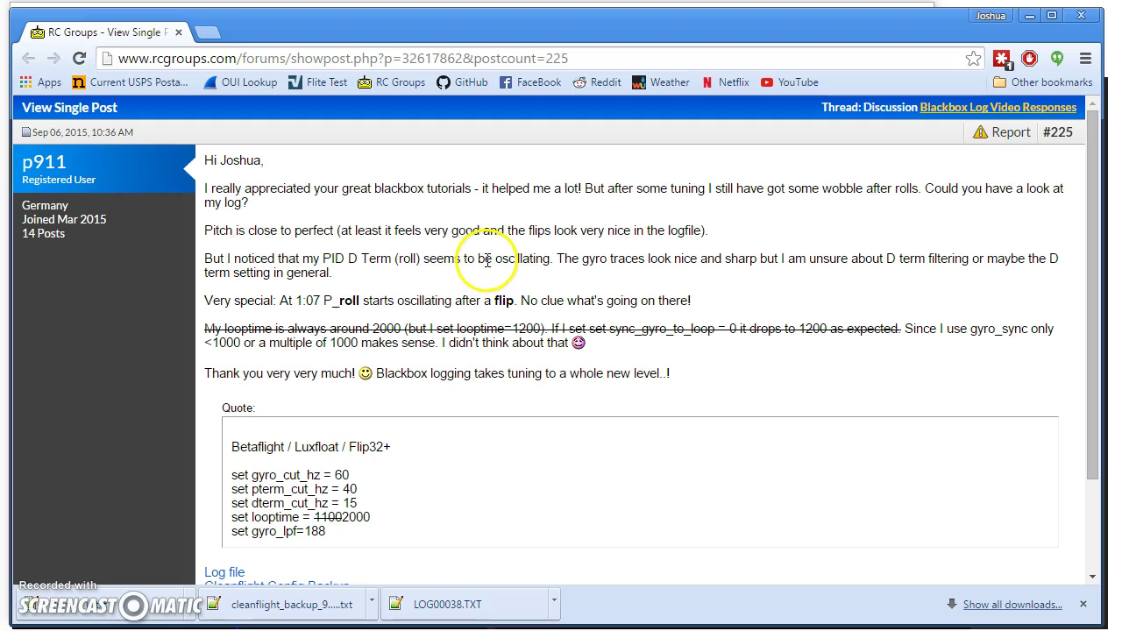
Step: Read the forum post's description of the roll oscillation and its quoted filter, looptime and gyro_lpf settings
{"action": "left_click_drag", "start_coordinate": [231, 301], "coordinate": [671, 304]}
{"action": "left_click", "coordinate": [676, 300]}
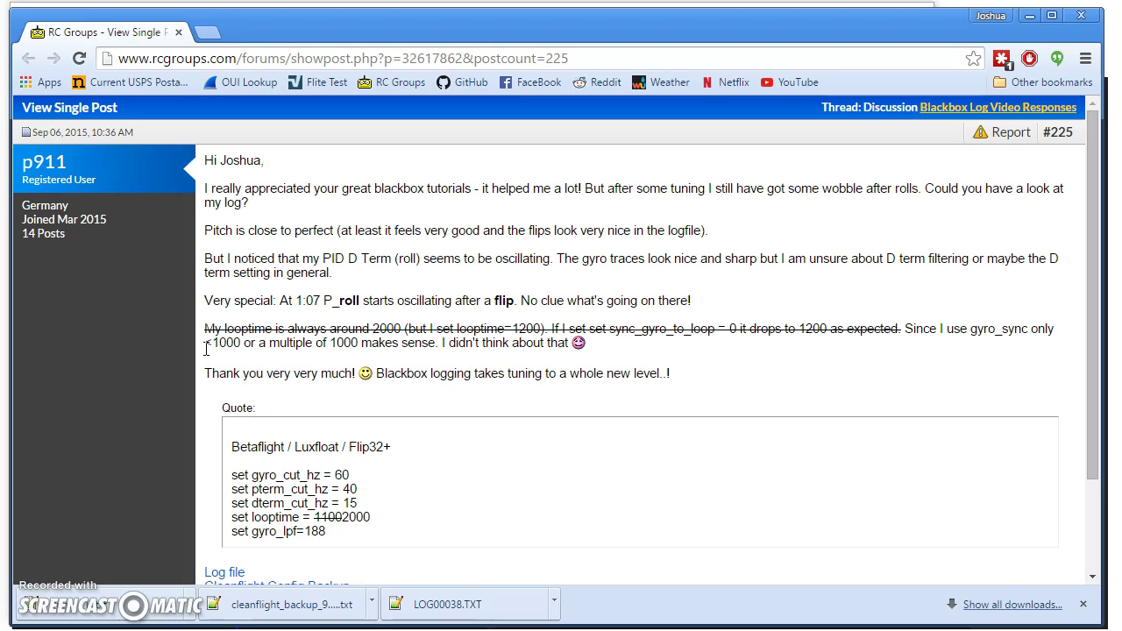
{"action": "left_click", "coordinate": [192, 350]}
{"action": "scroll", "coordinate": [184, 353], "scroll_direction": "down", "scroll_amount": 3}
{"action": "left_click", "coordinate": [153, 359]}
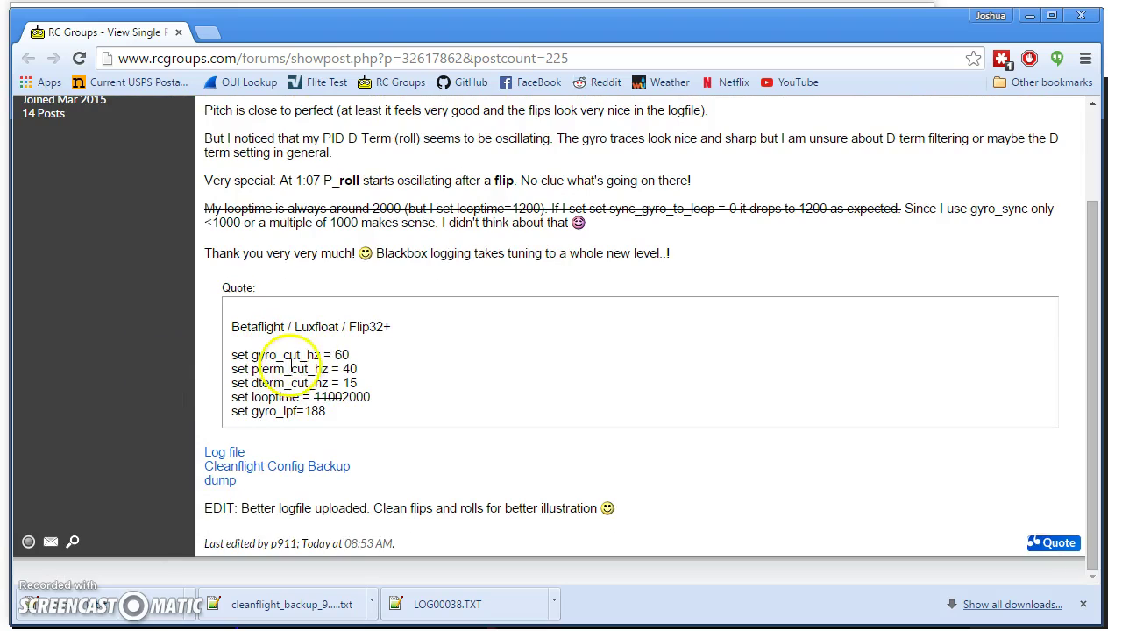
{"action": "left_click_drag", "start_coordinate": [359, 383], "coordinate": [195, 362]}
{"action": "left_click", "coordinate": [438, 364]}
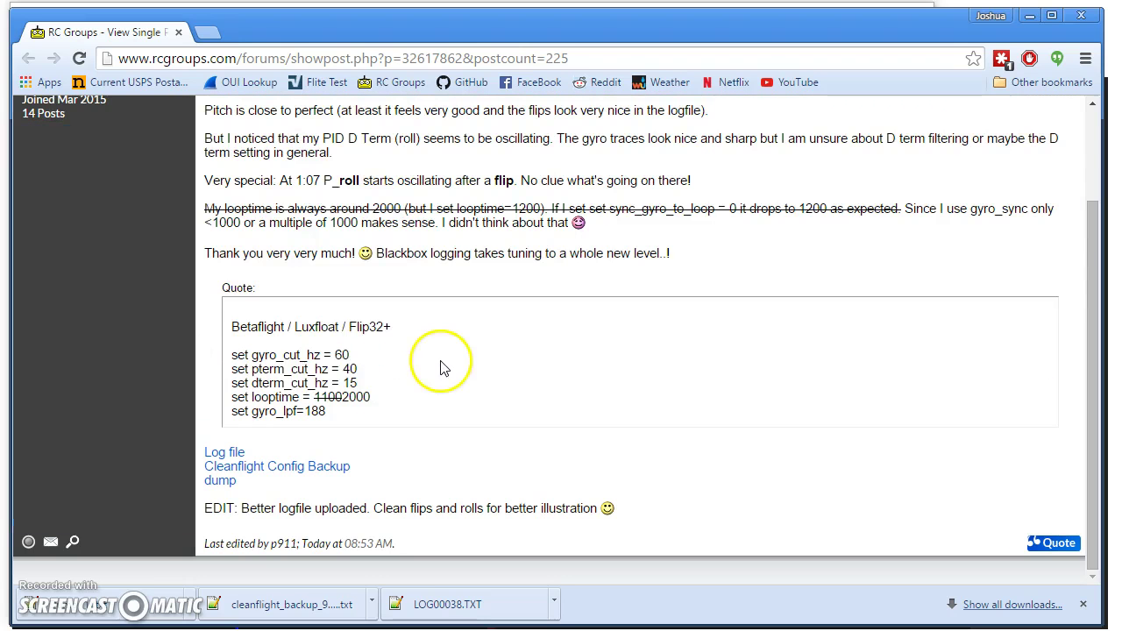
{"action": "left_click_drag", "start_coordinate": [351, 412], "coordinate": [176, 418]}
{"action": "left_click", "coordinate": [177, 417]}
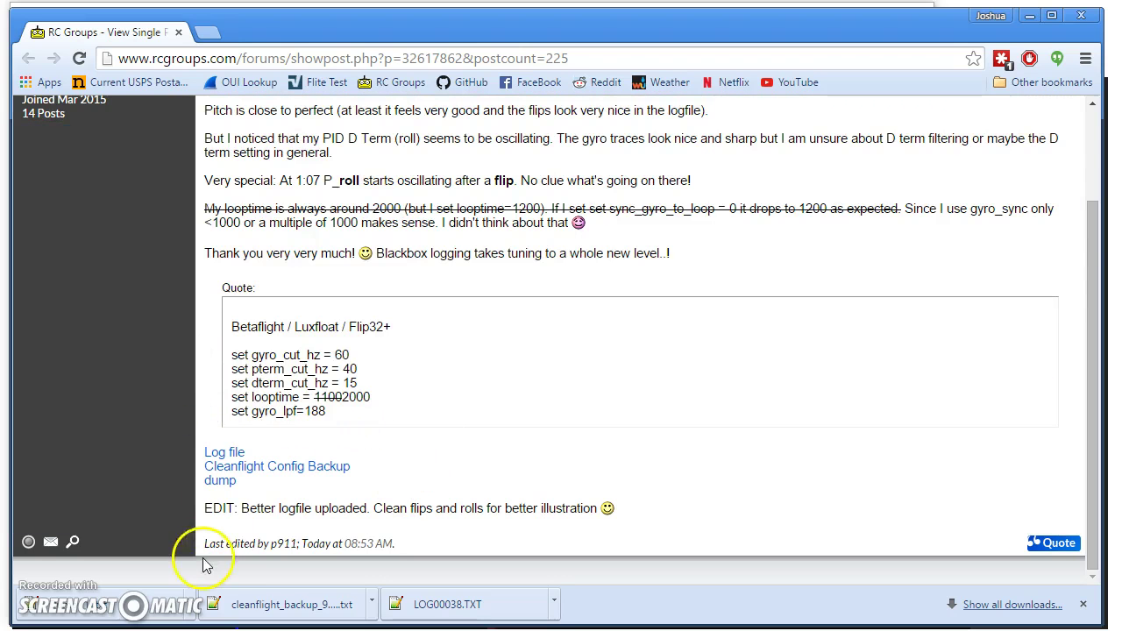
{"action": "scroll", "coordinate": [401, 508], "scroll_direction": "up", "scroll_amount": 1}
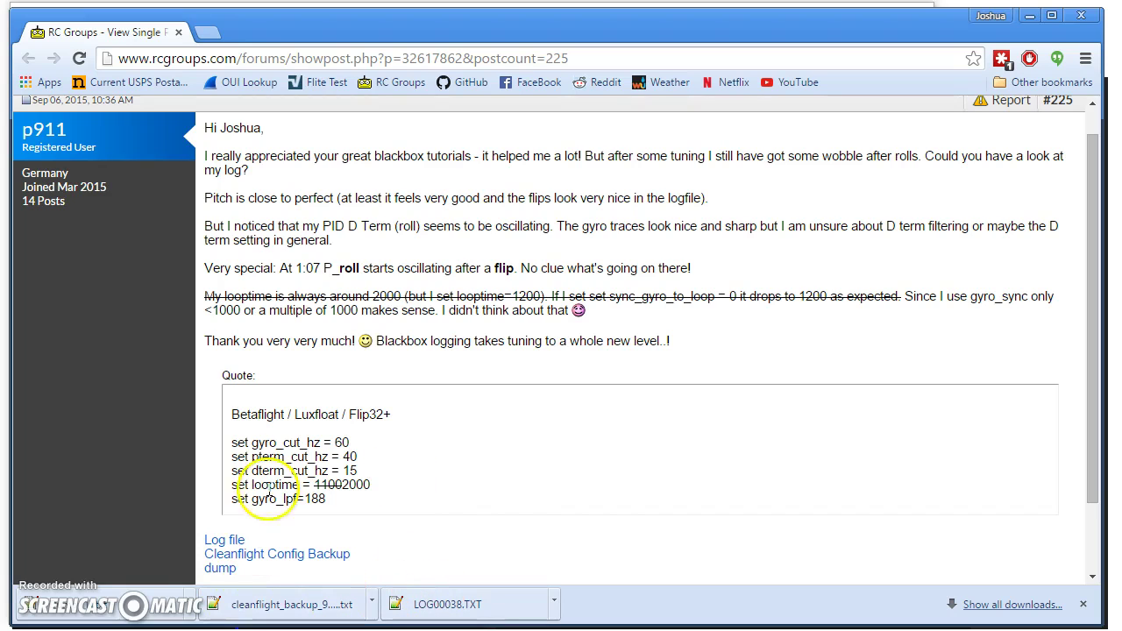
Step: Switch to the configuration dump in Notepad++ and examine the pid_controller setting and the integer PID values for pitch, roll and yaw
{"action": "left_click", "coordinate": [112, 603]}
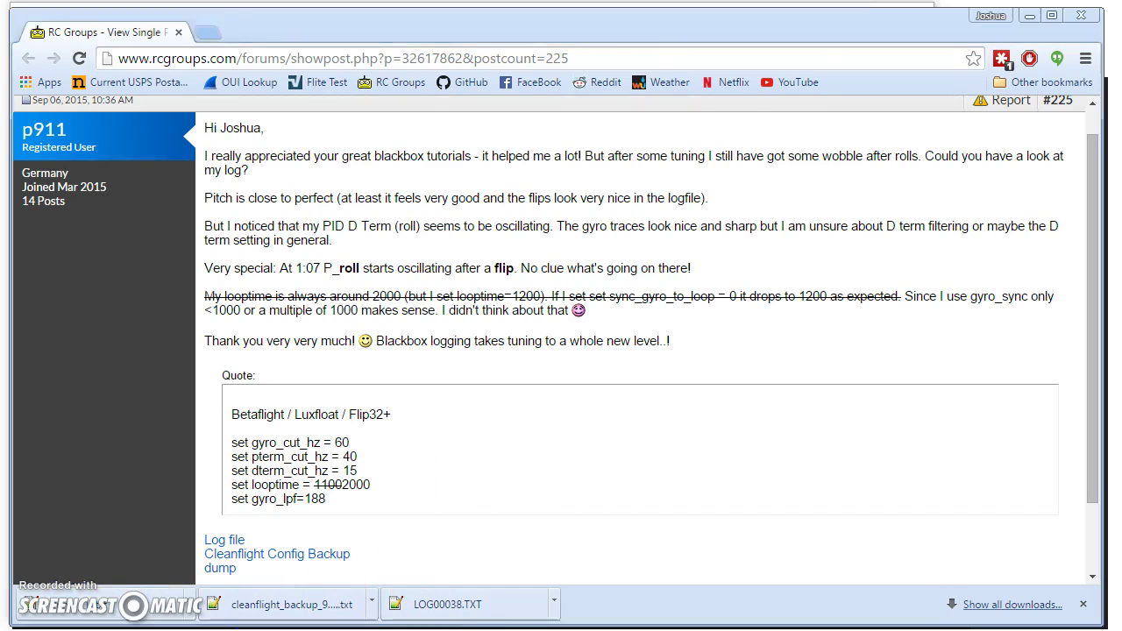
{"action": "left_click", "coordinate": [454, 418]}
{"action": "key", "text": "ctrl+End"}
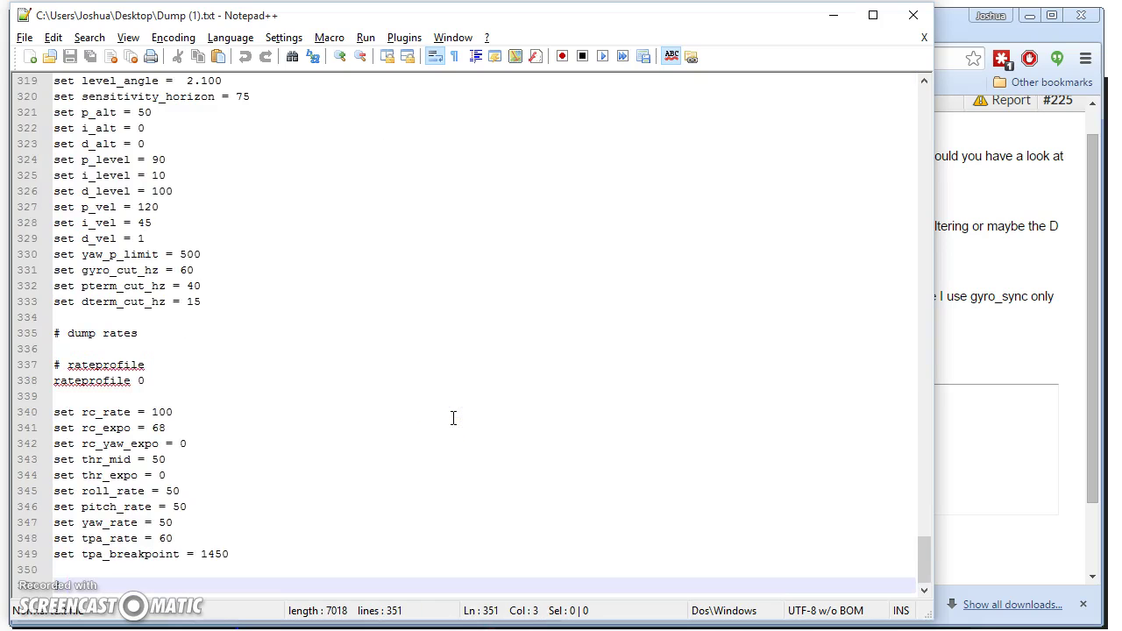
{"action": "scroll", "coordinate": [453, 419], "scroll_direction": "up", "scroll_amount": 11}
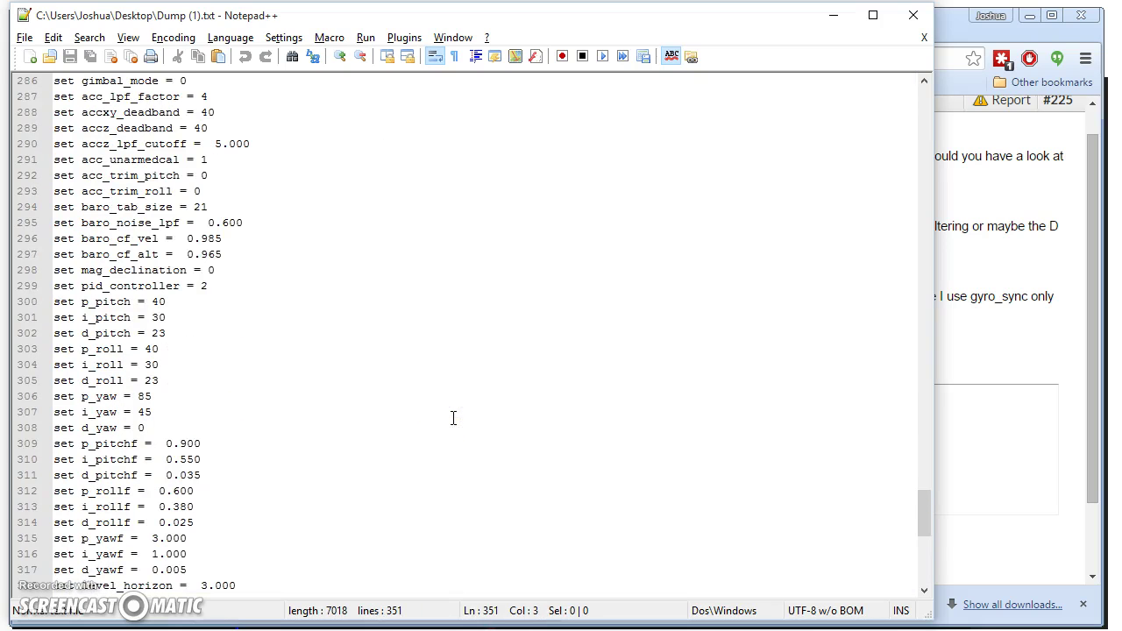
{"action": "left_click", "coordinate": [205, 286]}
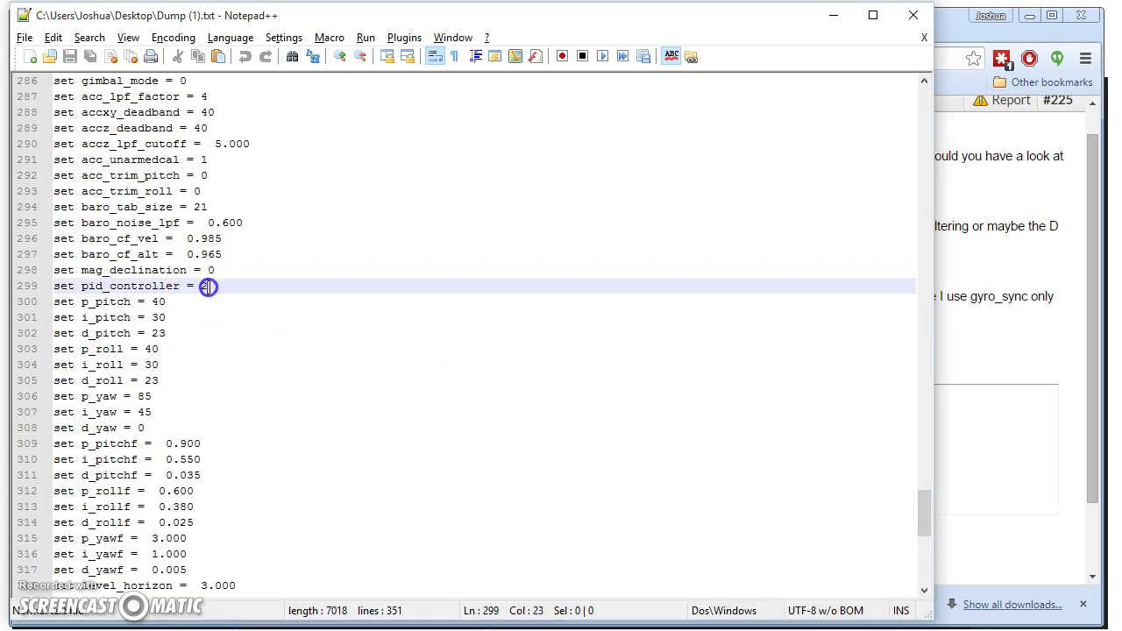
{"action": "double_click", "coordinate": [158, 302]}
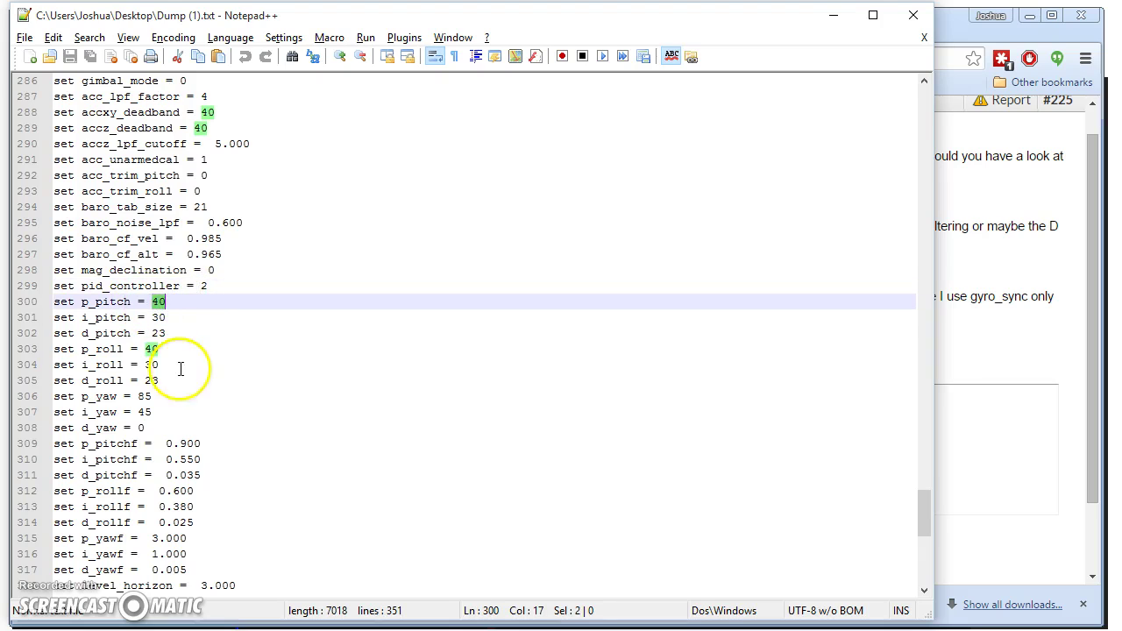
{"action": "left_click", "coordinate": [159, 302]}
{"action": "double_click", "coordinate": [159, 302]}
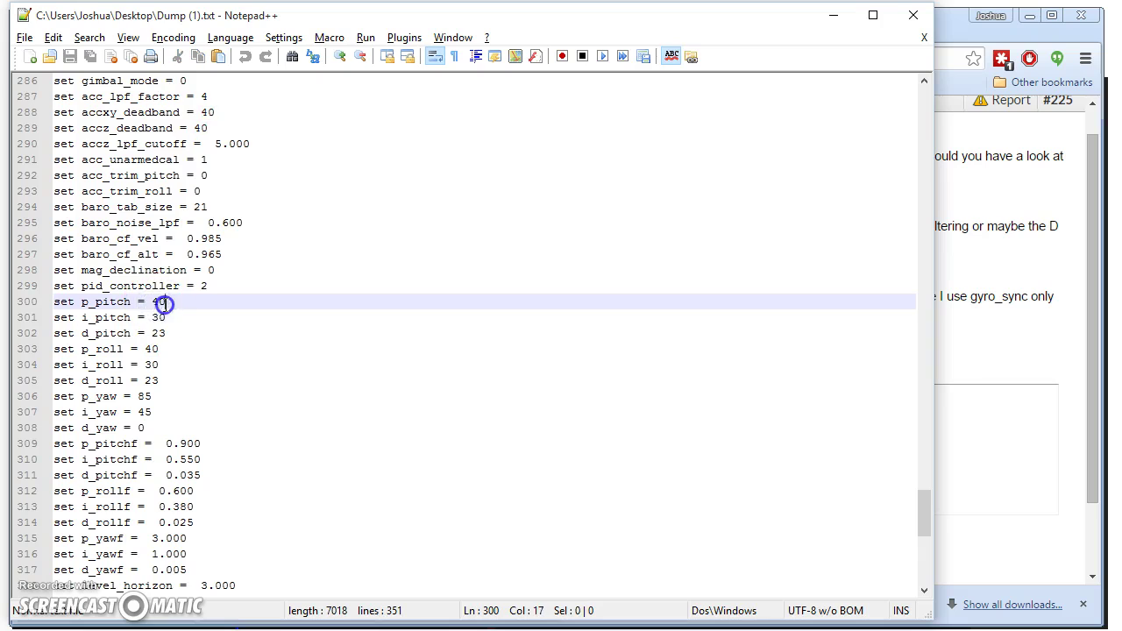
{"action": "left_click", "coordinate": [182, 397]}
Step: Compare the floating-point P, I and D values of pitch with those of roll in the dump
{"action": "left_click_drag", "start_coordinate": [171, 445], "coordinate": [200, 445]}
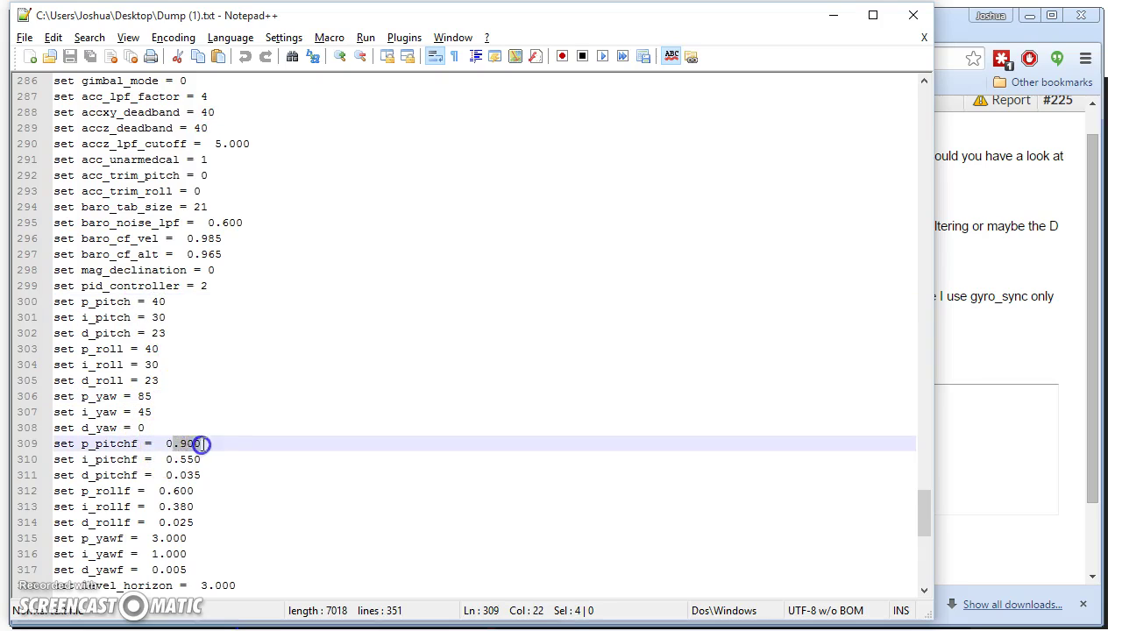
{"action": "mouse_move", "coordinate": [173, 493]}
{"action": "left_mouse_down"}
{"action": "mouse_move", "coordinate": [193, 493]}
{"action": "mouse_move", "coordinate": [171, 508]}
{"action": "mouse_move", "coordinate": [184, 507]}
{"action": "left_mouse_up"}
{"action": "left_click_drag", "start_coordinate": [173, 459], "coordinate": [191, 461]}
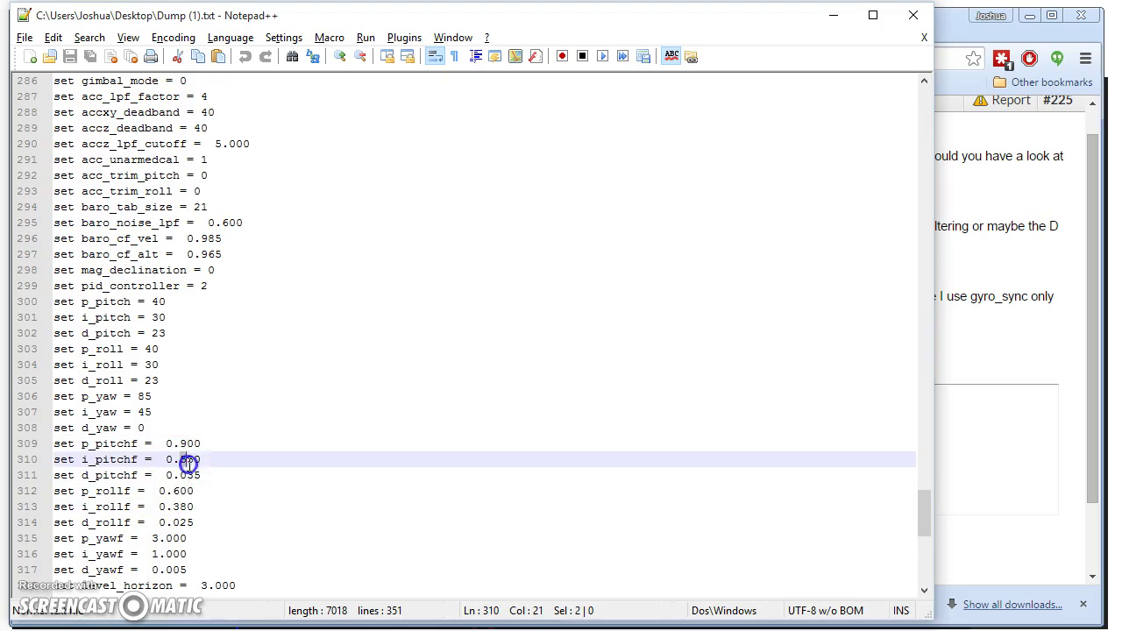
{"action": "left_click_drag", "start_coordinate": [166, 523], "coordinate": [186, 522]}
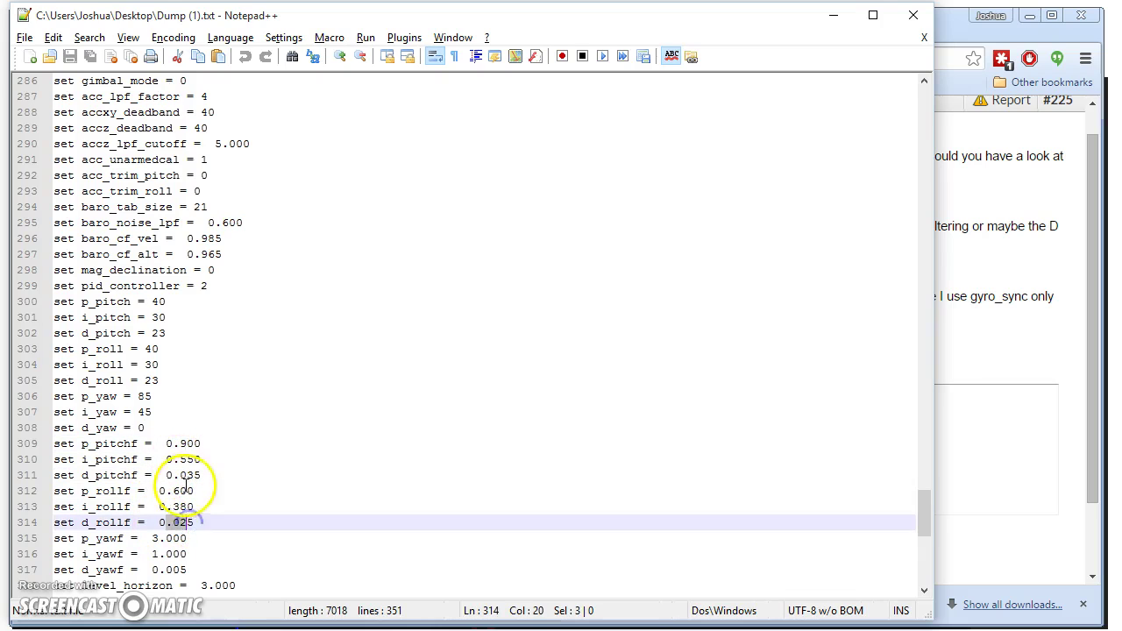
{"action": "left_click", "coordinate": [219, 471]}
{"action": "left_click", "coordinate": [197, 479]}
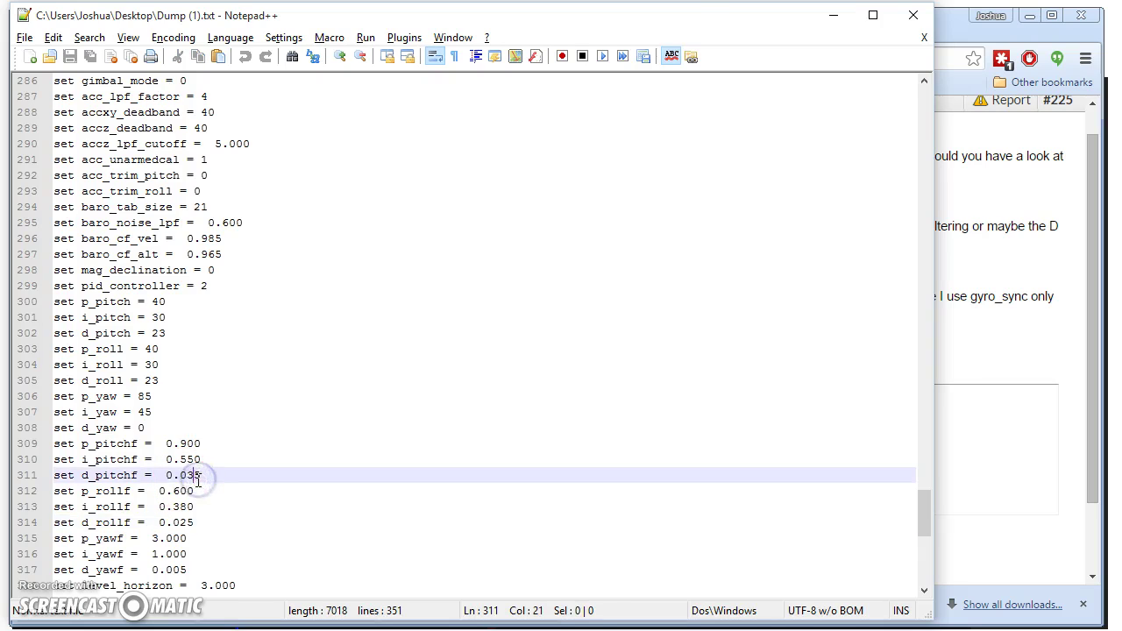
{"action": "left_click", "coordinate": [195, 519]}
{"action": "left_click", "coordinate": [204, 474]}
{"action": "left_click", "coordinate": [202, 517]}
{"action": "left_click", "coordinate": [213, 470]}
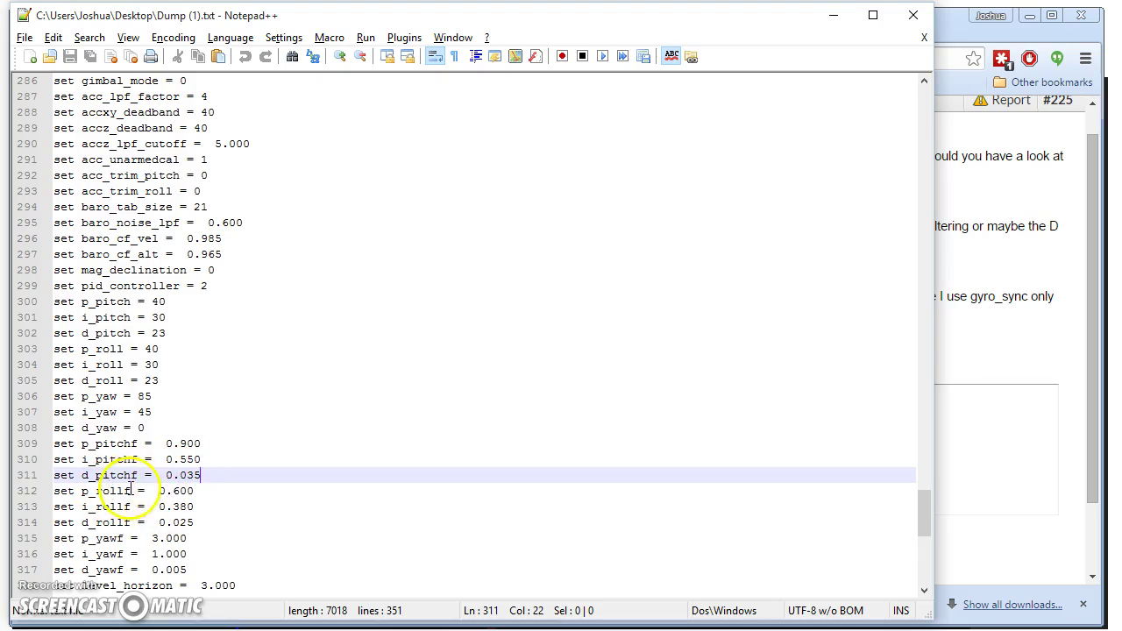
{"action": "mouse_move", "coordinate": [158, 491]}
{"action": "left_mouse_down"}
{"action": "mouse_move", "coordinate": [191, 488]}
{"action": "mouse_move", "coordinate": [152, 491]}
{"action": "left_mouse_up"}
{"action": "left_click", "coordinate": [92, 491]}
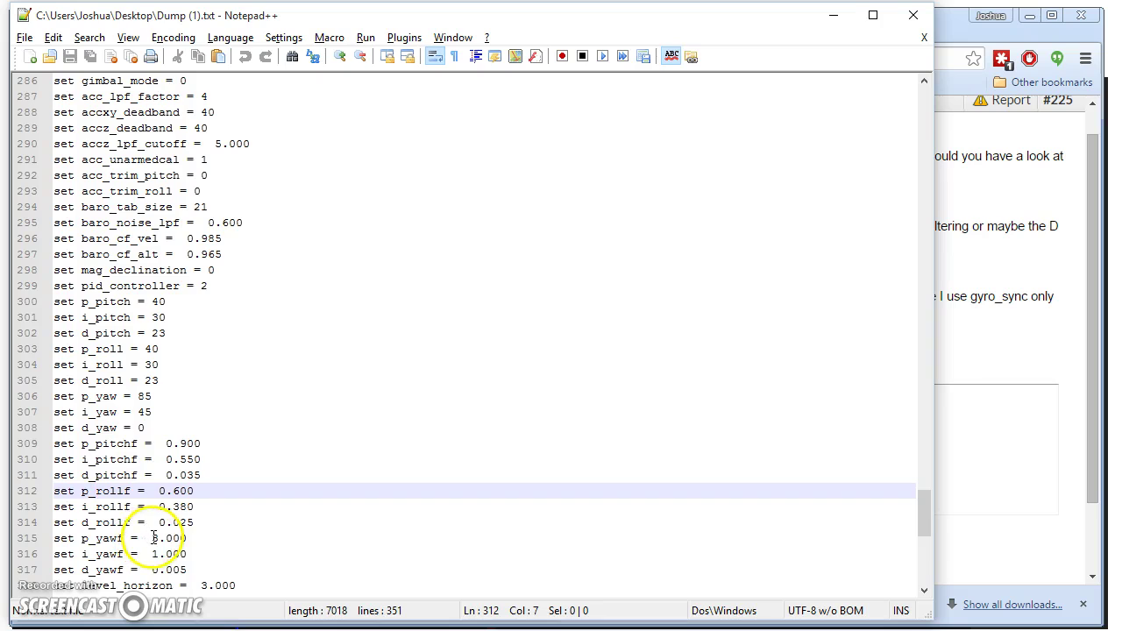
Step: Examine the i_yawf value in the dump, cross-checking the settings quoted in the forum post
{"action": "left_click_drag", "start_coordinate": [152, 554], "coordinate": [187, 554]}
{"action": "left_click", "coordinate": [945, 466]}
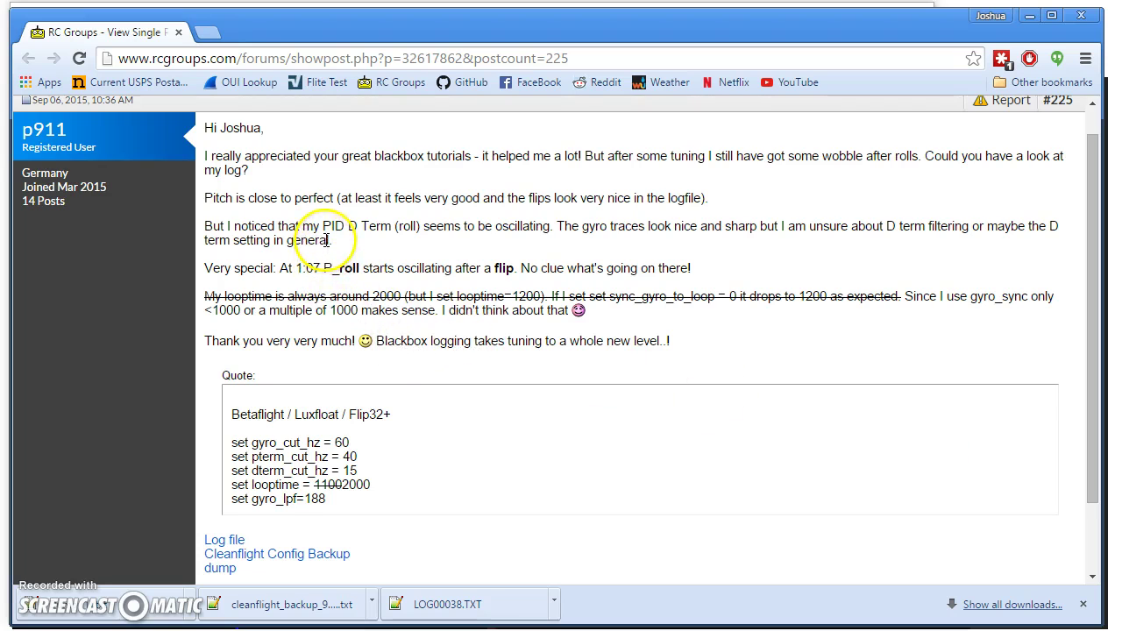
{"action": "scroll", "coordinate": [324, 337], "scroll_direction": "down", "scroll_amount": 1}
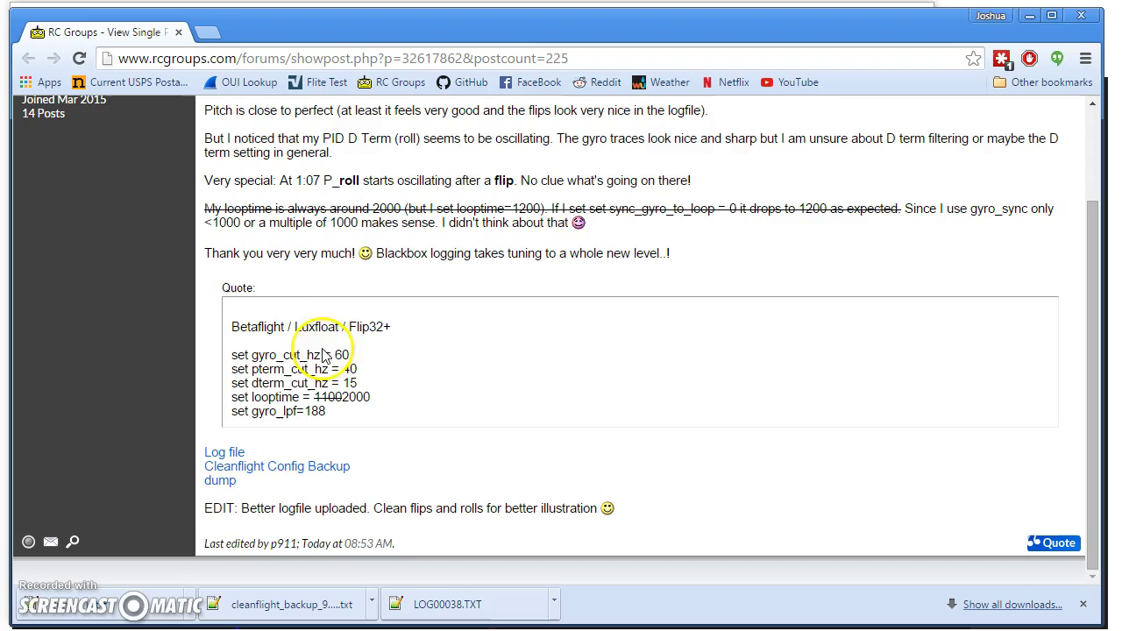
{"action": "scroll", "coordinate": [327, 377], "scroll_direction": "up", "scroll_amount": 1}
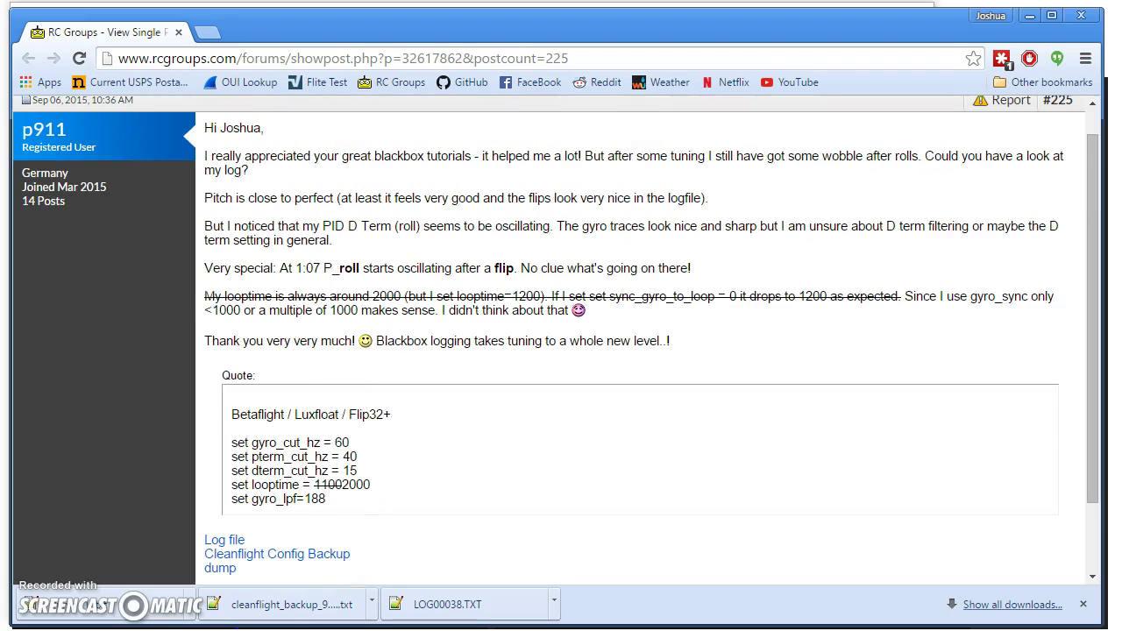
{"action": "key", "text": "alt+Tab"}
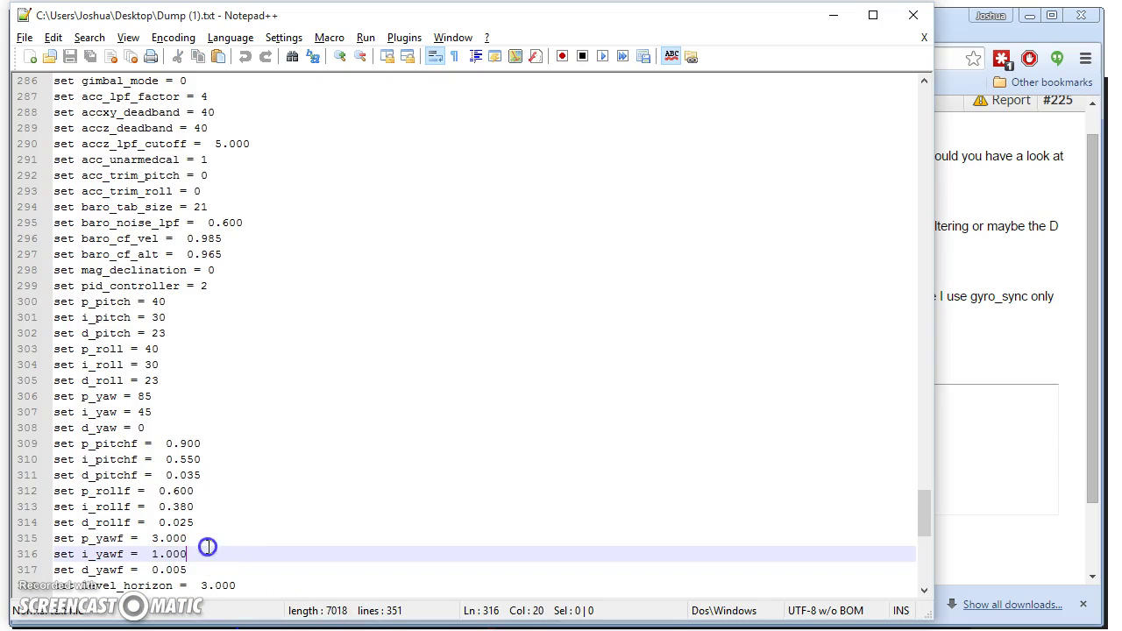
{"action": "left_click_drag", "start_coordinate": [163, 554], "coordinate": [138, 555]}
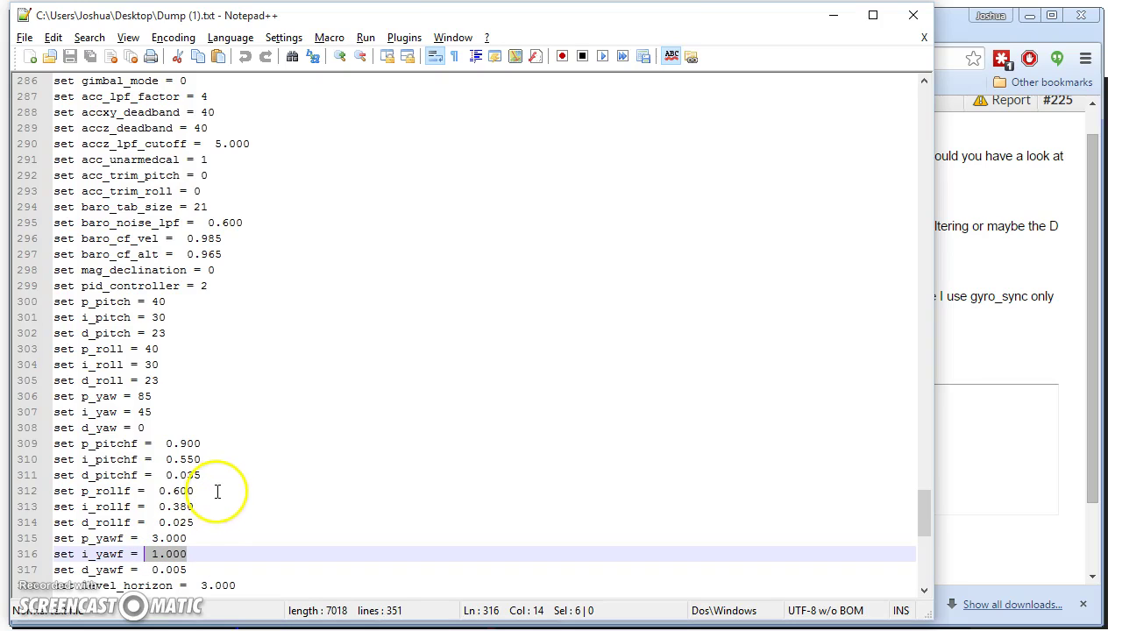
{"action": "left_click", "coordinate": [221, 534]}
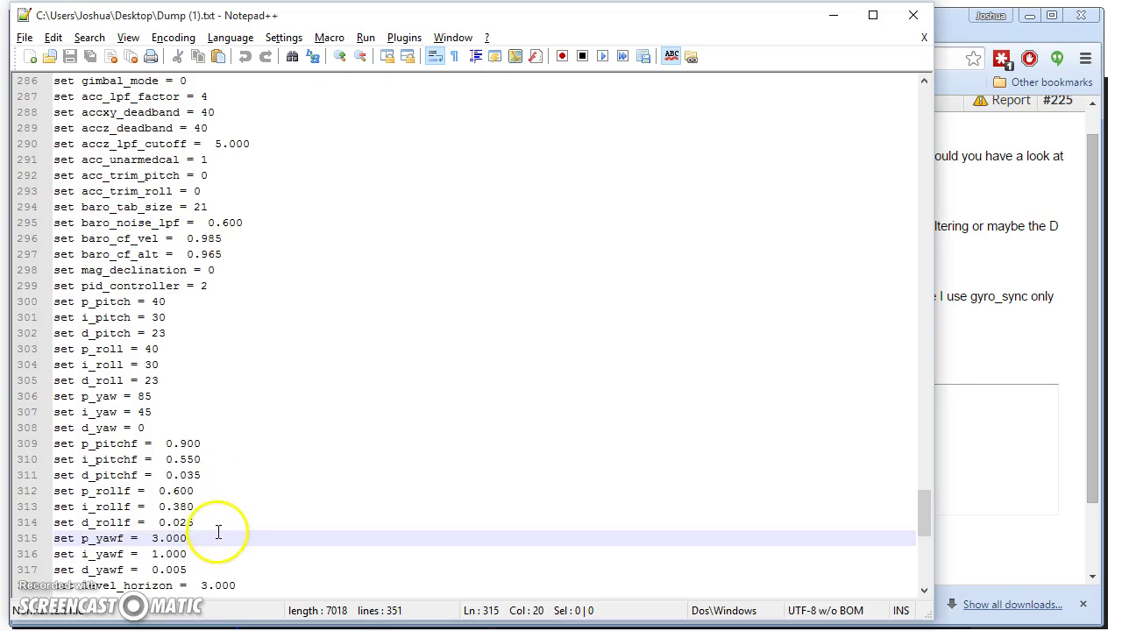
{"action": "left_click", "coordinate": [146, 554]}
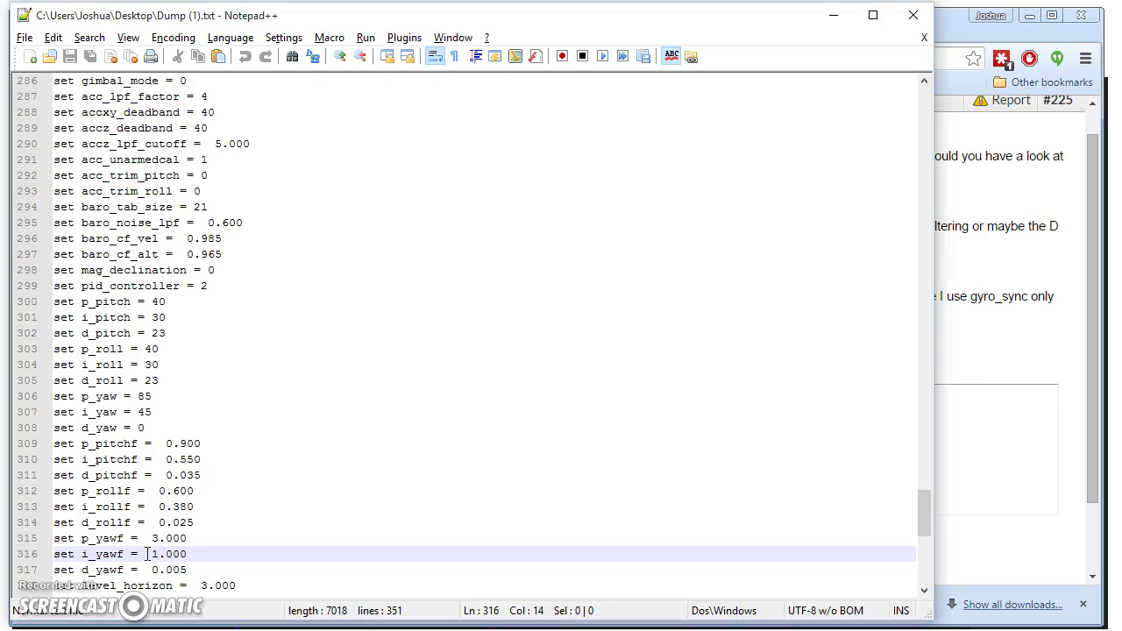
{"action": "left_click_drag", "start_coordinate": [146, 554], "coordinate": [187, 556]}
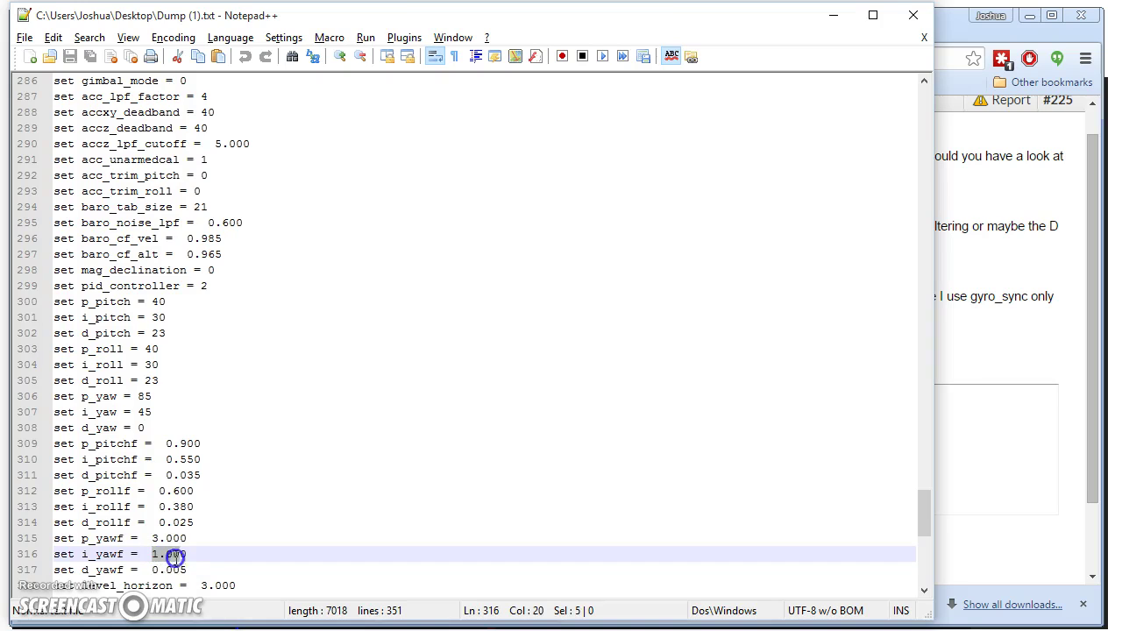
{"action": "left_click", "coordinate": [180, 556]}
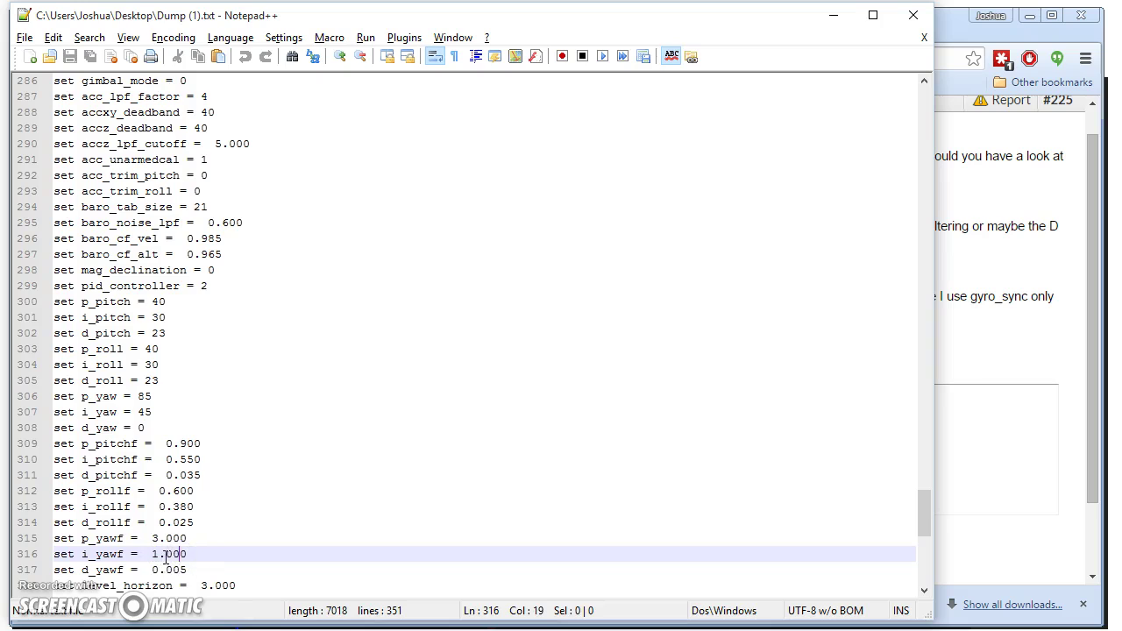
{"action": "left_click_drag", "start_coordinate": [149, 555], "coordinate": [191, 554]}
{"action": "left_click", "coordinate": [190, 554]}
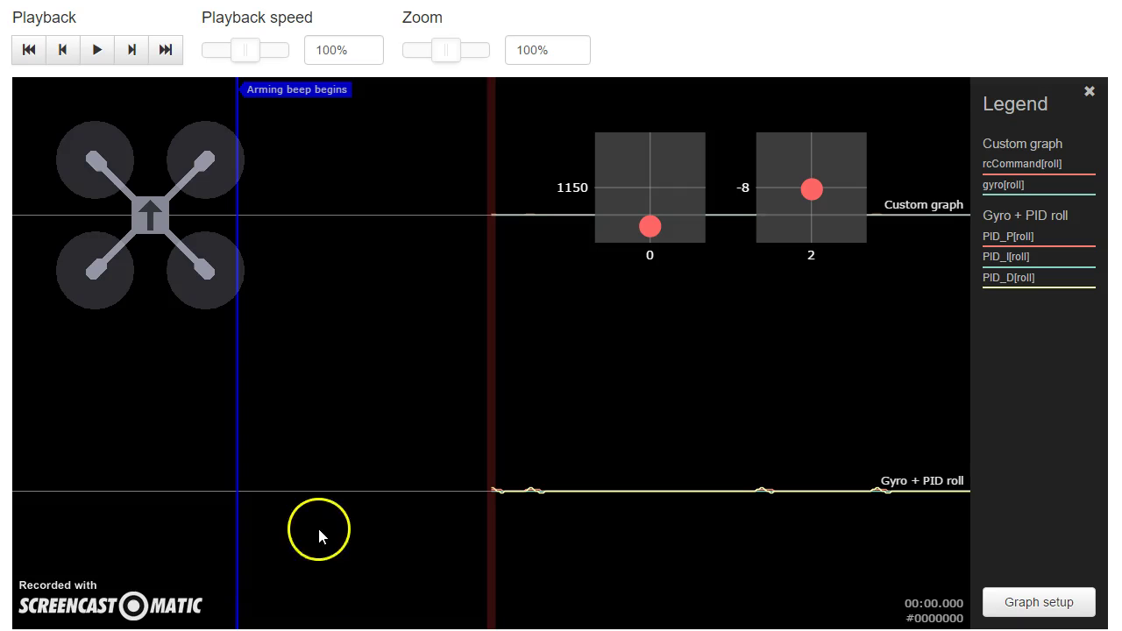
Step: In the blackbox log viewer's graph setup, remove all fields from both the Custom graph and the Gyro + PID roll graph
{"action": "left_click", "coordinate": [1005, 602]}
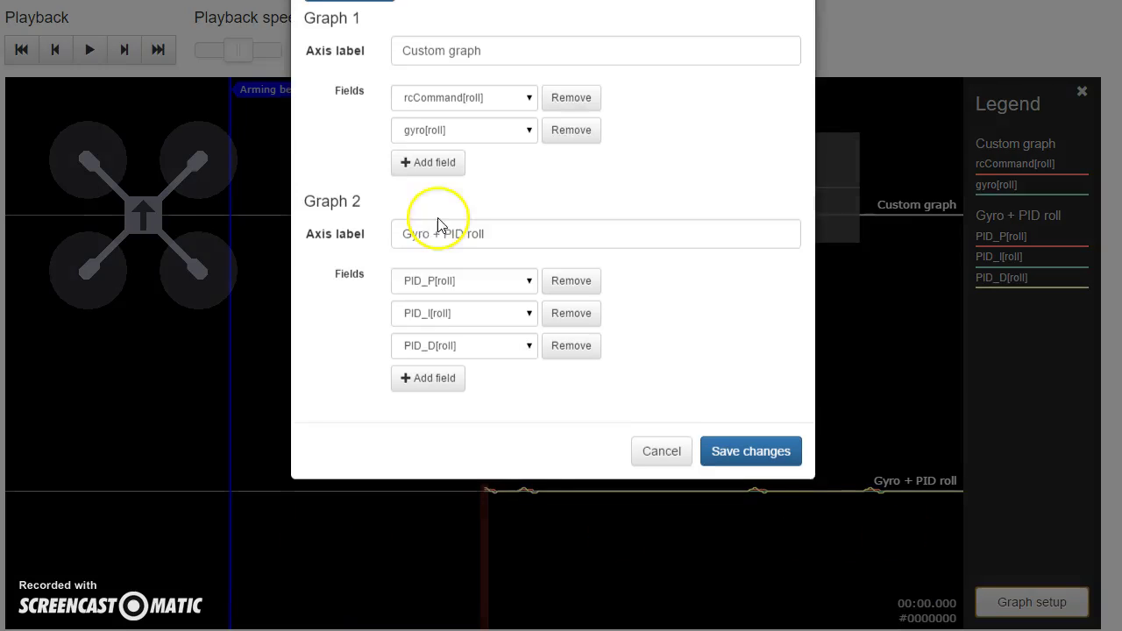
{"action": "left_click", "coordinate": [588, 112]}
{"action": "left_click", "coordinate": [587, 112]}
{"action": "left_click", "coordinate": [588, 109]}
{"action": "left_click", "coordinate": [587, 109]}
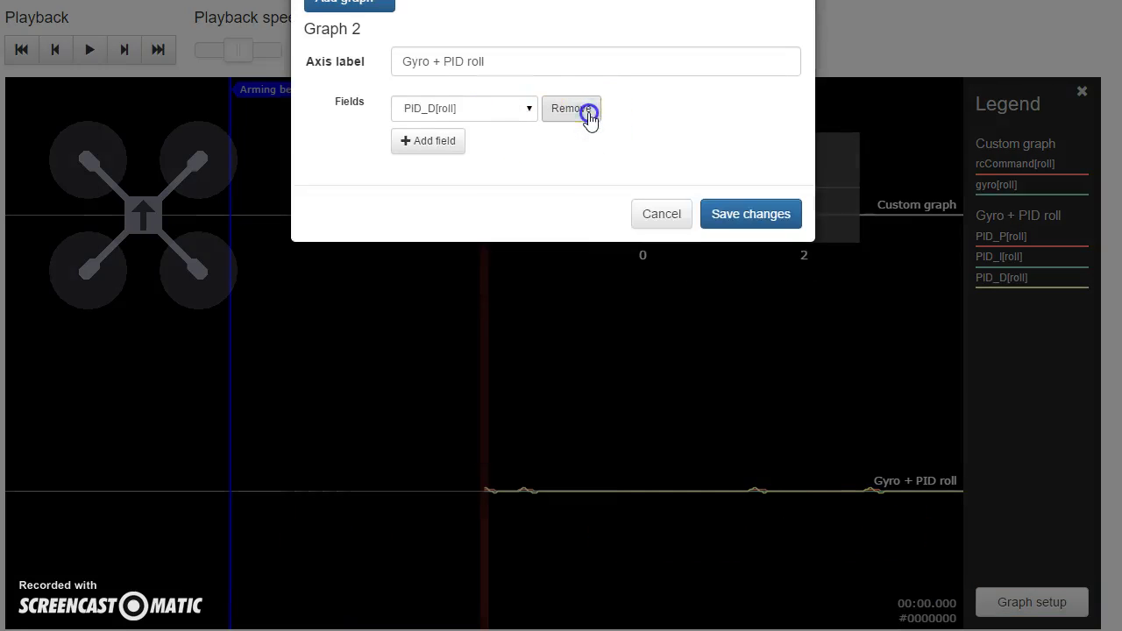
{"action": "left_click", "coordinate": [588, 109]}
Step: Add the preset Gyros graph and save the graph setup
{"action": "left_click", "coordinate": [345, 17]}
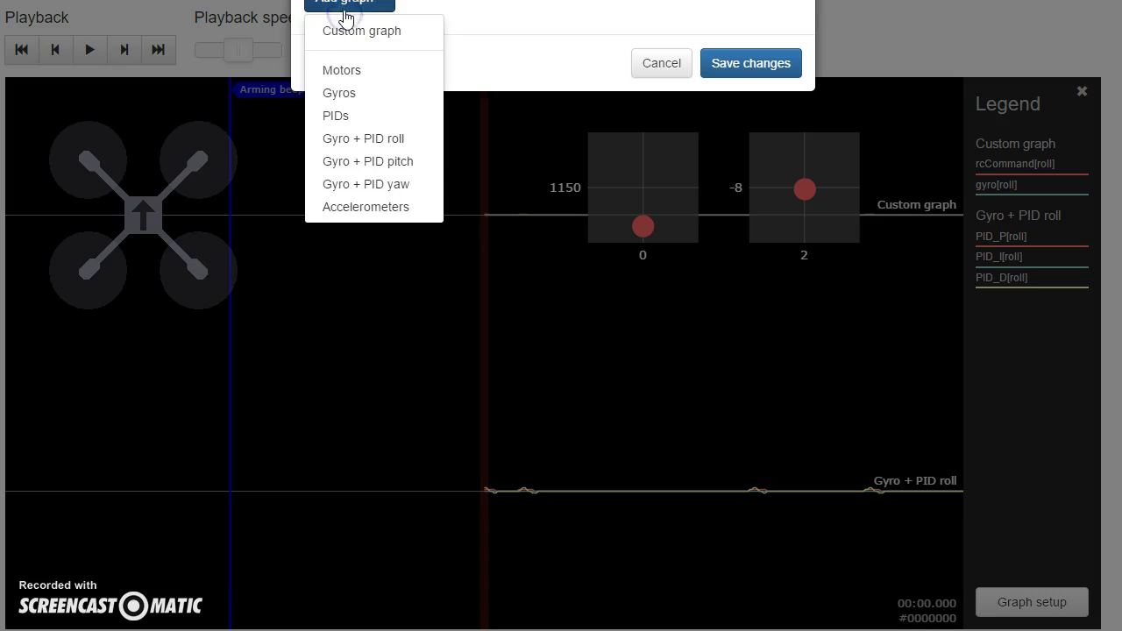
{"action": "left_click", "coordinate": [352, 91]}
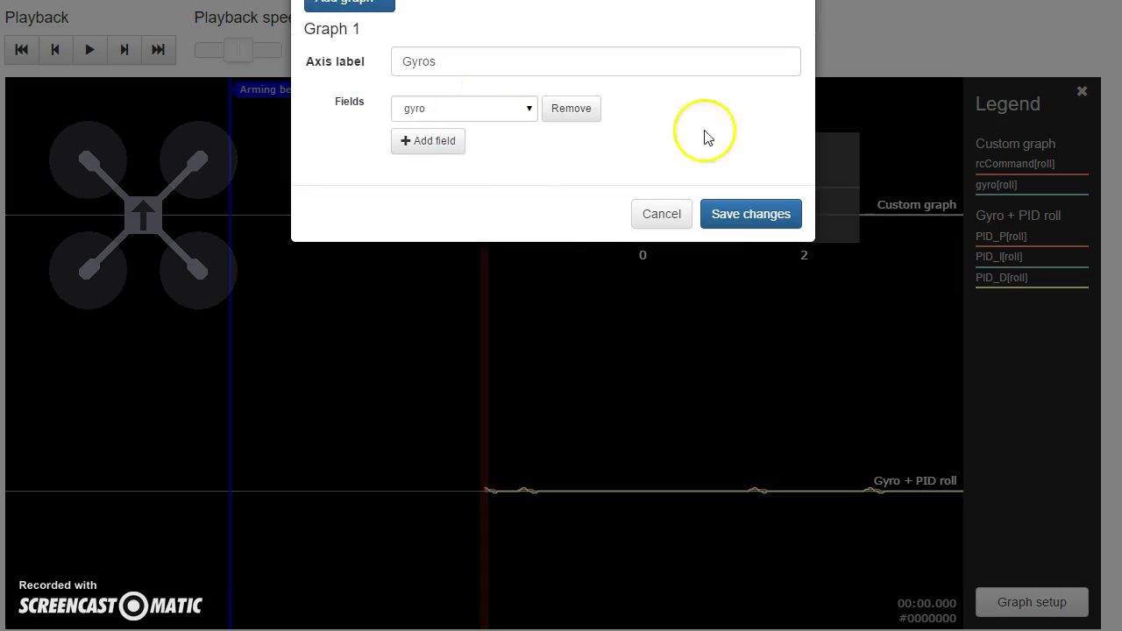
{"action": "left_click", "coordinate": [723, 210]}
Step: Zoom the log out to 10% and advance it to about 00:20.9, rechecking the problem description in the forum post
{"action": "left_click_drag", "start_coordinate": [446, 50], "coordinate": [360, 50]}
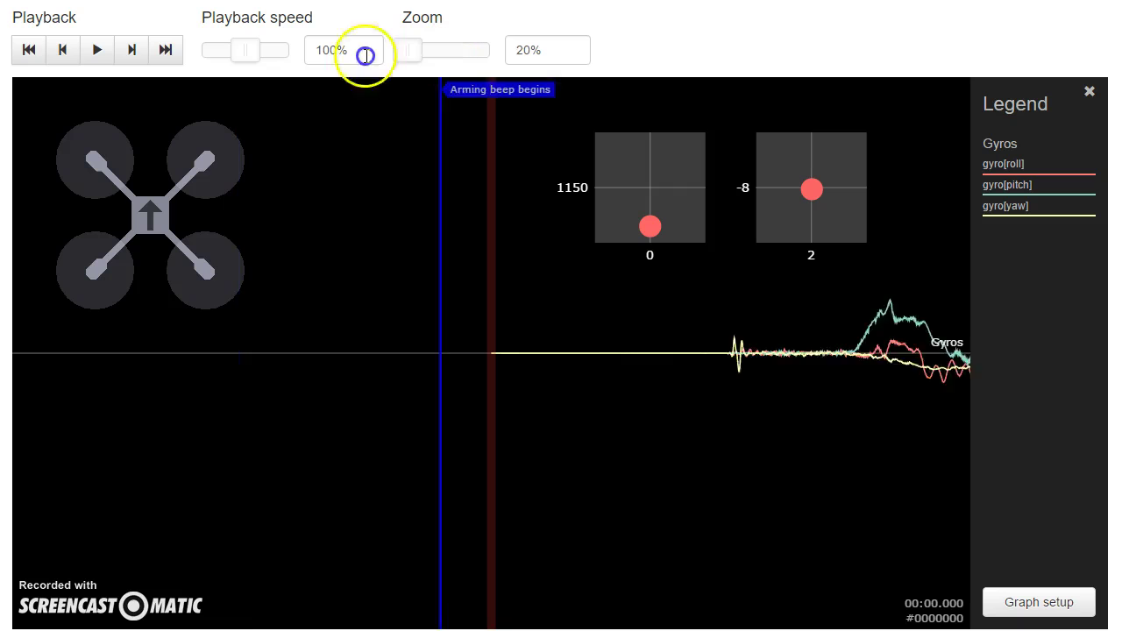
{"action": "left_click_drag", "start_coordinate": [587, 416], "coordinate": [4, 434]}
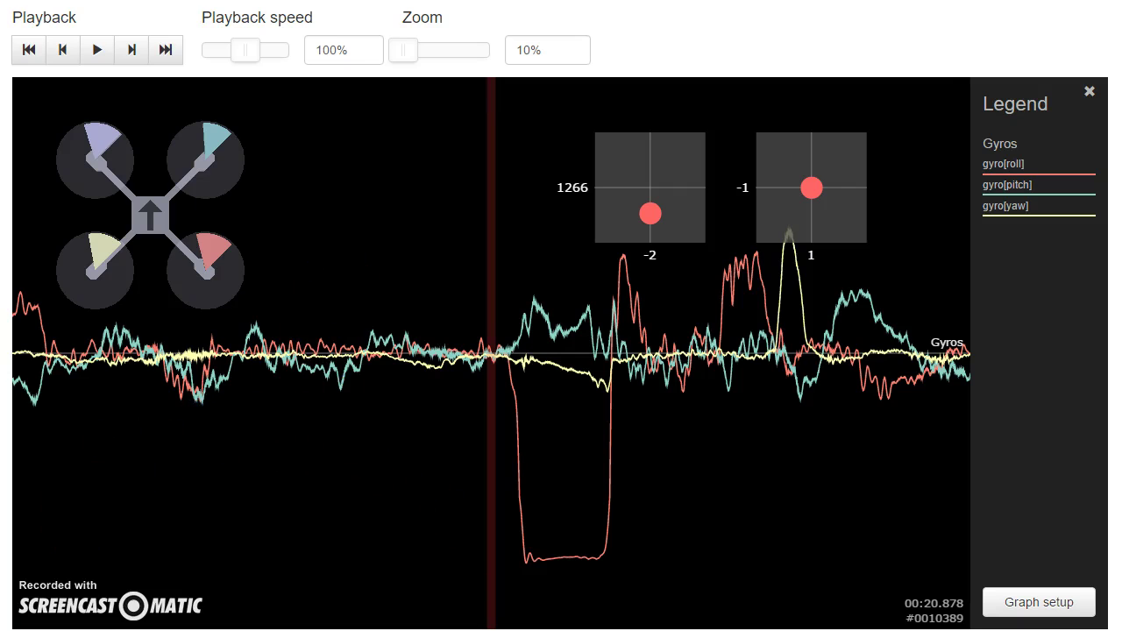
{"action": "key", "text": "alt+Tab"}
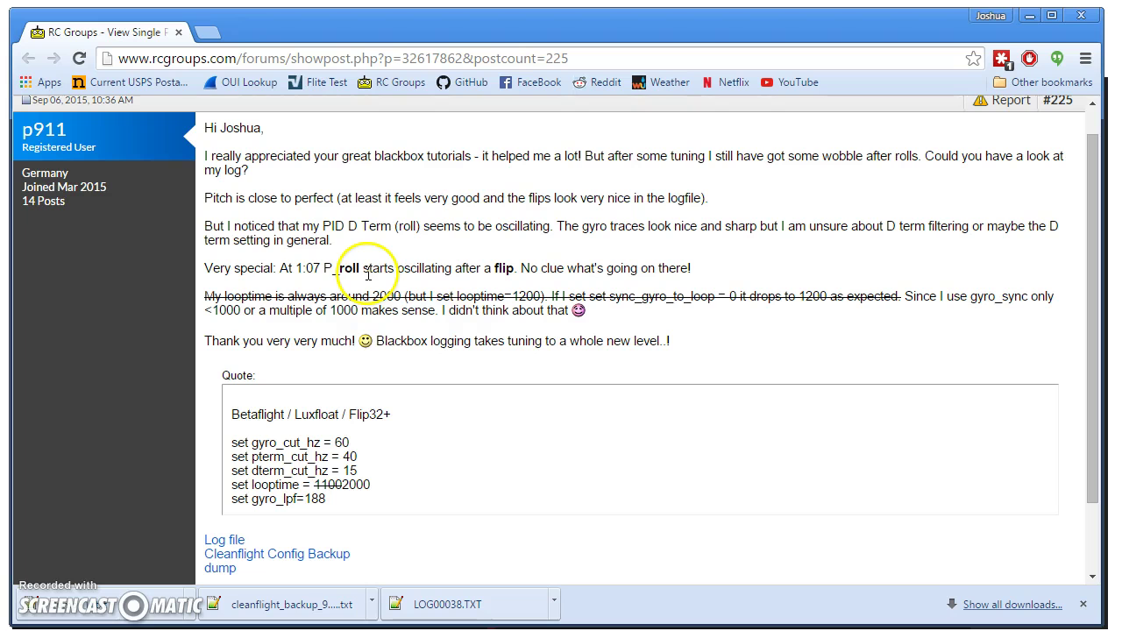
{"action": "key", "text": "alt+Tab"}
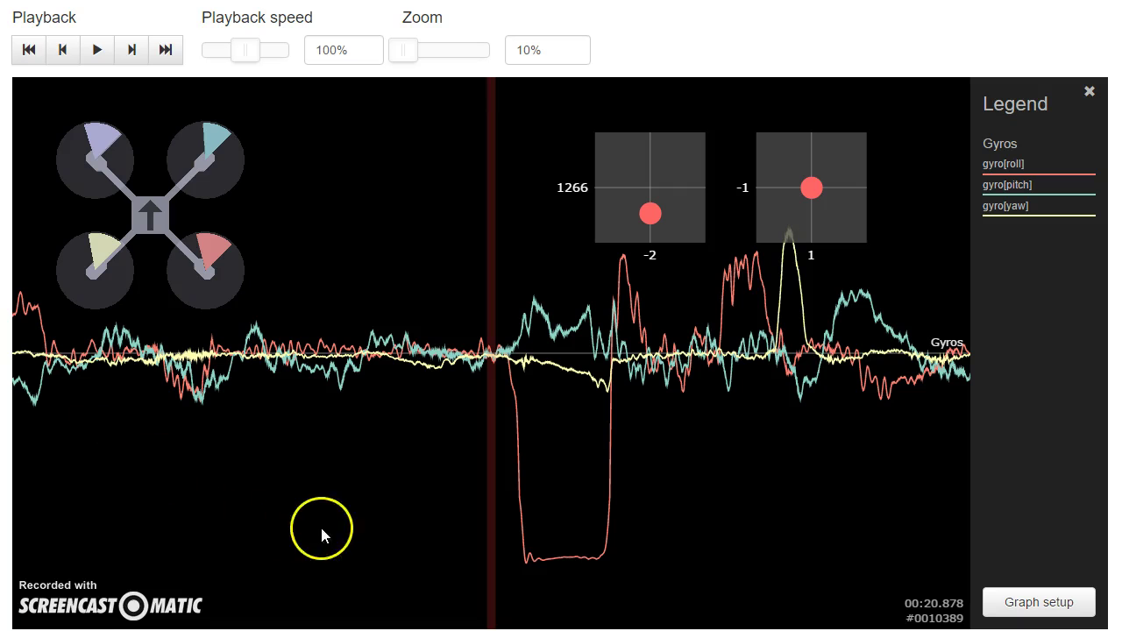
Step: Replace the Gyros graph with the preset Gyro + PID pitch and Gyro + PID roll graphs and save the graph setup
{"action": "left_click", "coordinate": [999, 602]}
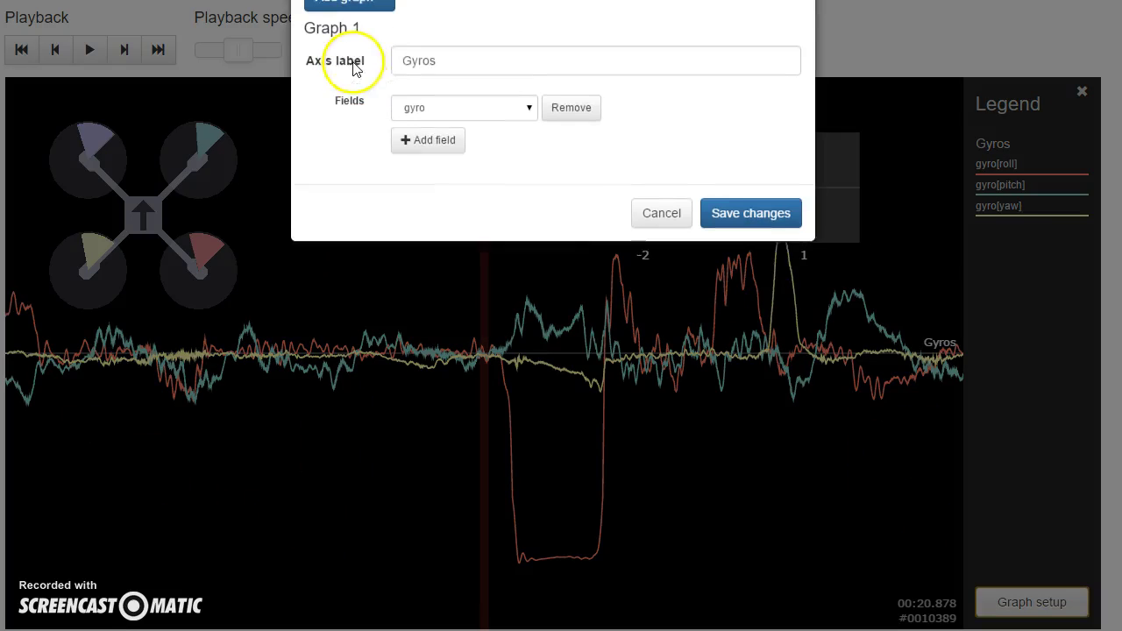
{"action": "scroll", "coordinate": [393, 52], "scroll_direction": "down", "scroll_amount": 2}
{"action": "left_click", "coordinate": [351, 7]}
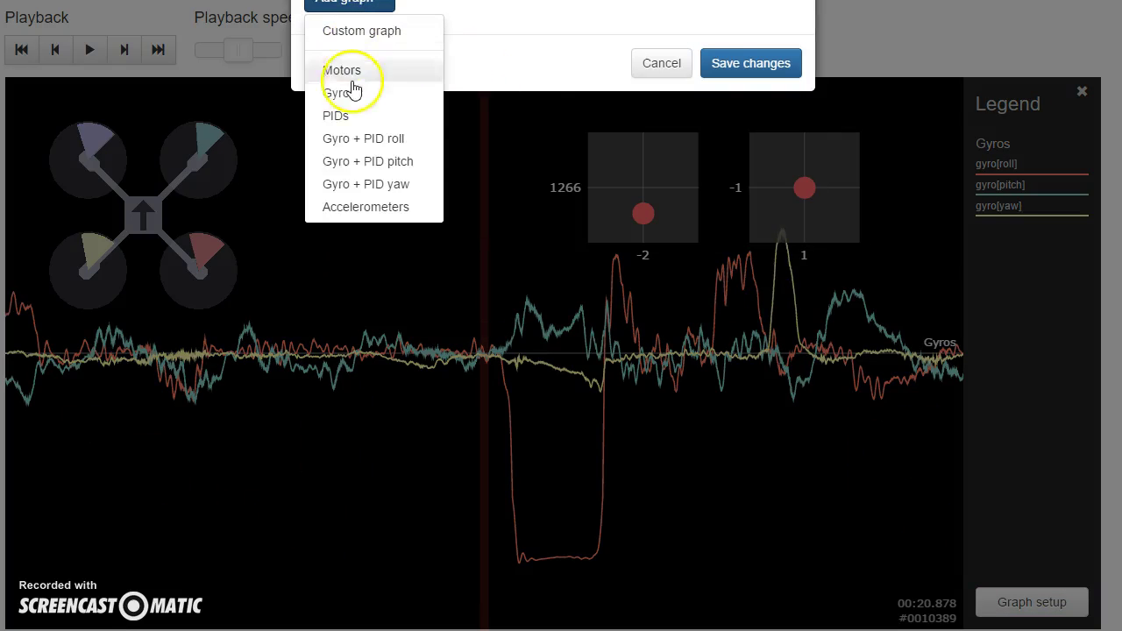
{"action": "left_click", "coordinate": [346, 161]}
{"action": "left_click", "coordinate": [333, 7]}
{"action": "left_click", "coordinate": [351, 139]}
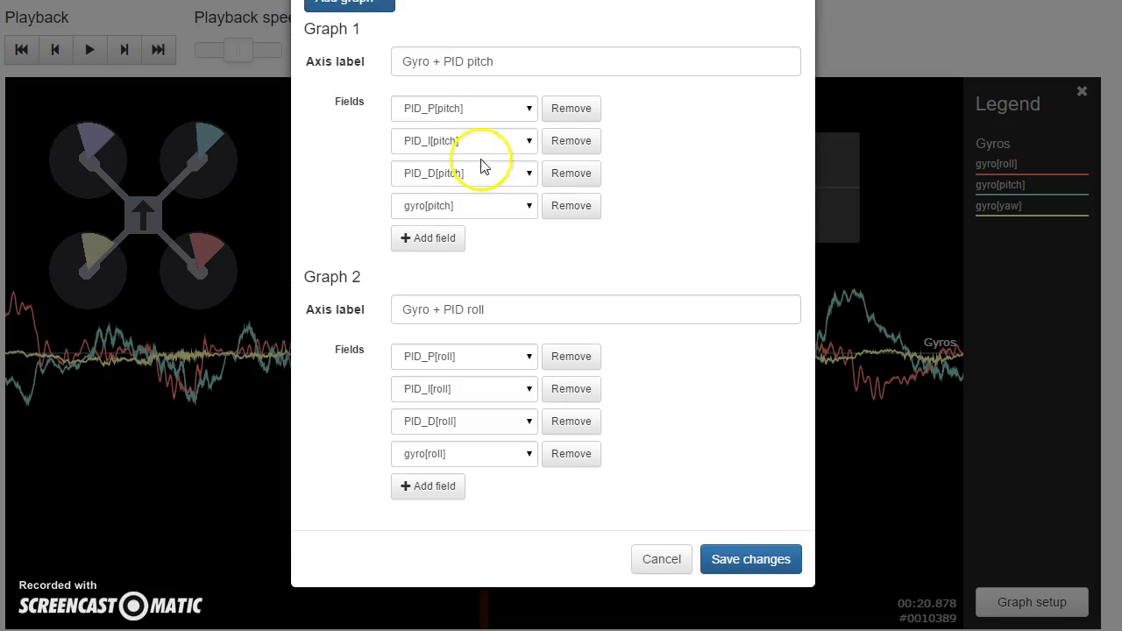
{"action": "left_click", "coordinate": [729, 559]}
Step: Zoom the log to 100% and move through it to the sustained pitch rotation at about 01:07.0
{"action": "left_click_drag", "start_coordinate": [659, 433], "coordinate": [812, 430]}
{"action": "left_click_drag", "start_coordinate": [402, 51], "coordinate": [441, 50]}
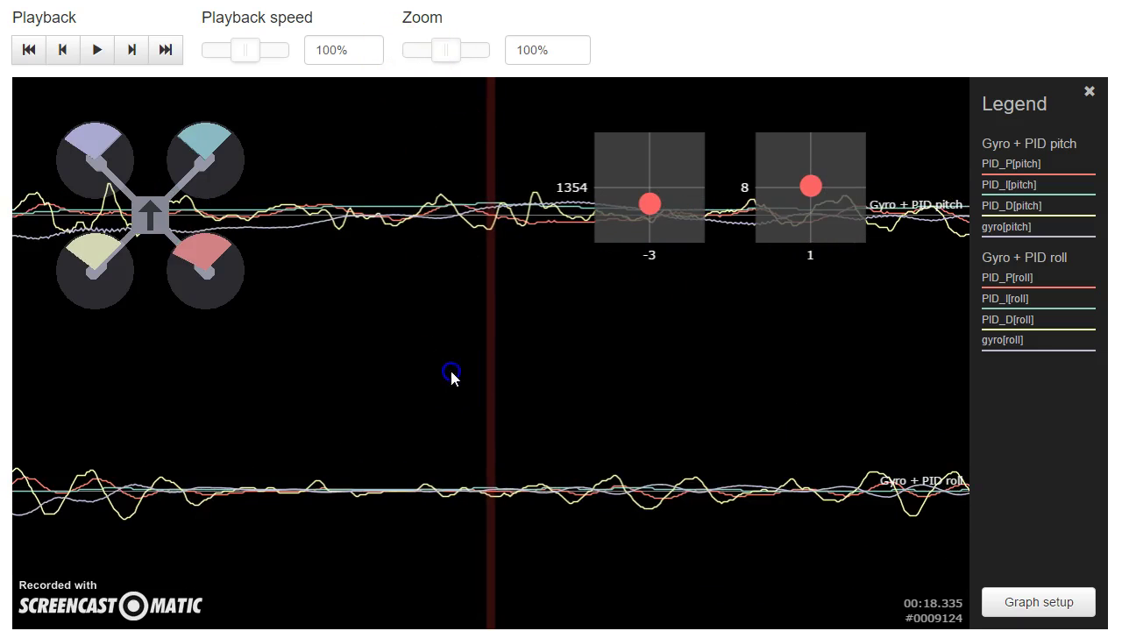
{"action": "left_click_drag", "start_coordinate": [452, 373], "coordinate": [509, 381]}
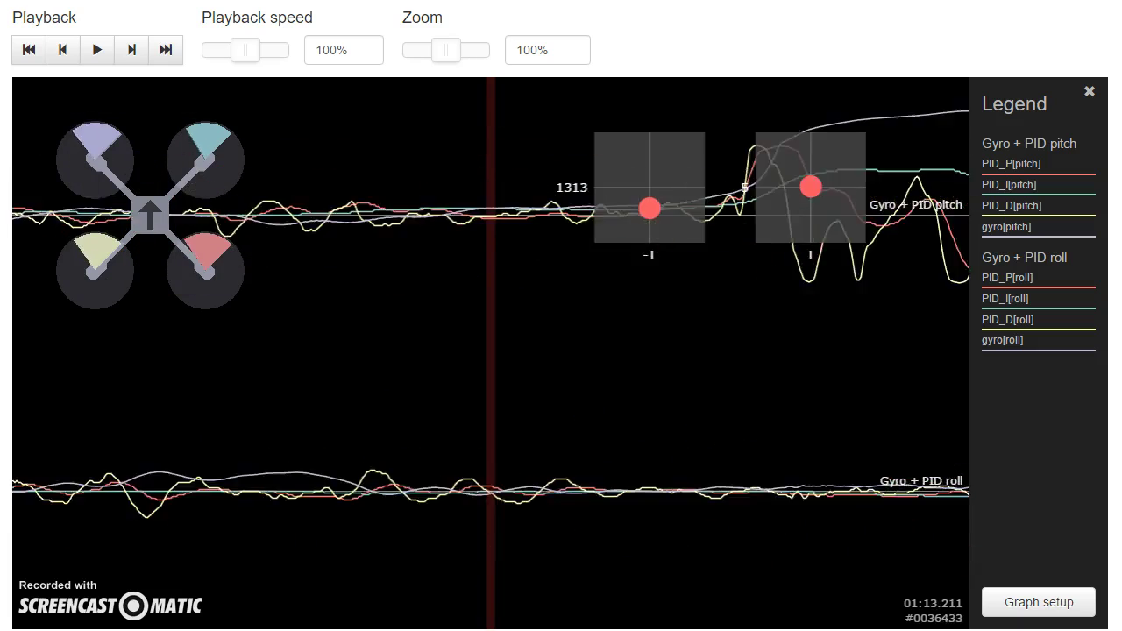
{"action": "left_click_drag", "start_coordinate": [354, 561], "coordinate": [563, 548]}
{"action": "left_click_drag", "start_coordinate": [730, 547], "coordinate": [652, 532]}
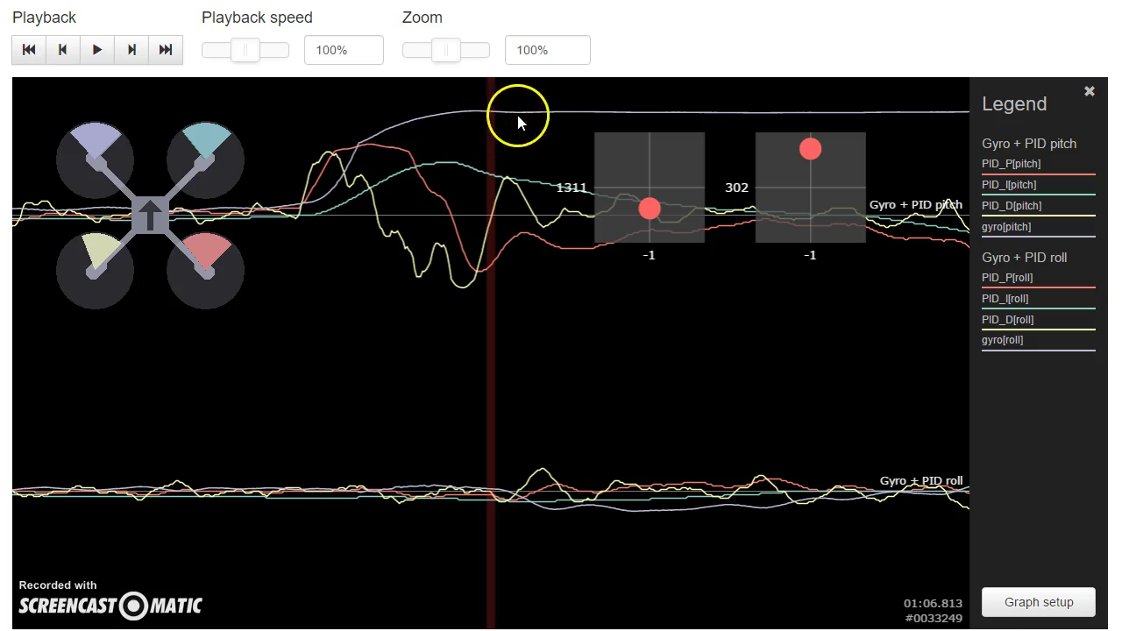
{"action": "key", "text": "space"}
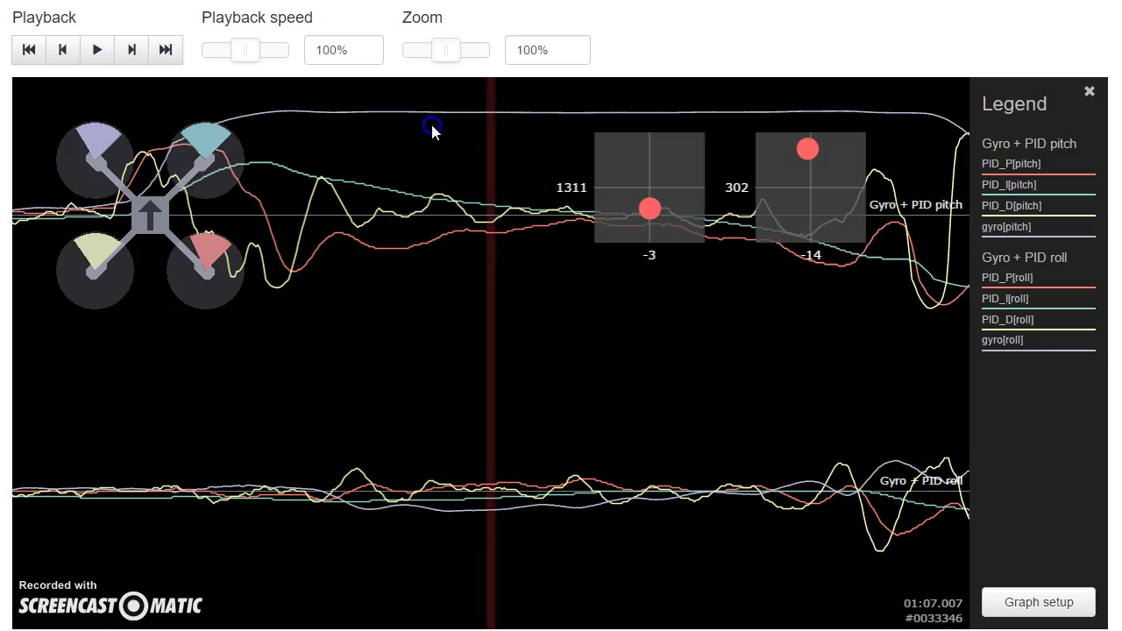
Step: Zoom the log to 80% and examine how the pitch P, I and D traces respond during the rotation around 01:07.1
{"action": "left_click_drag", "start_coordinate": [439, 50], "coordinate": [432, 50]}
{"action": "left_click_drag", "start_coordinate": [442, 288], "coordinate": [427, 289]}
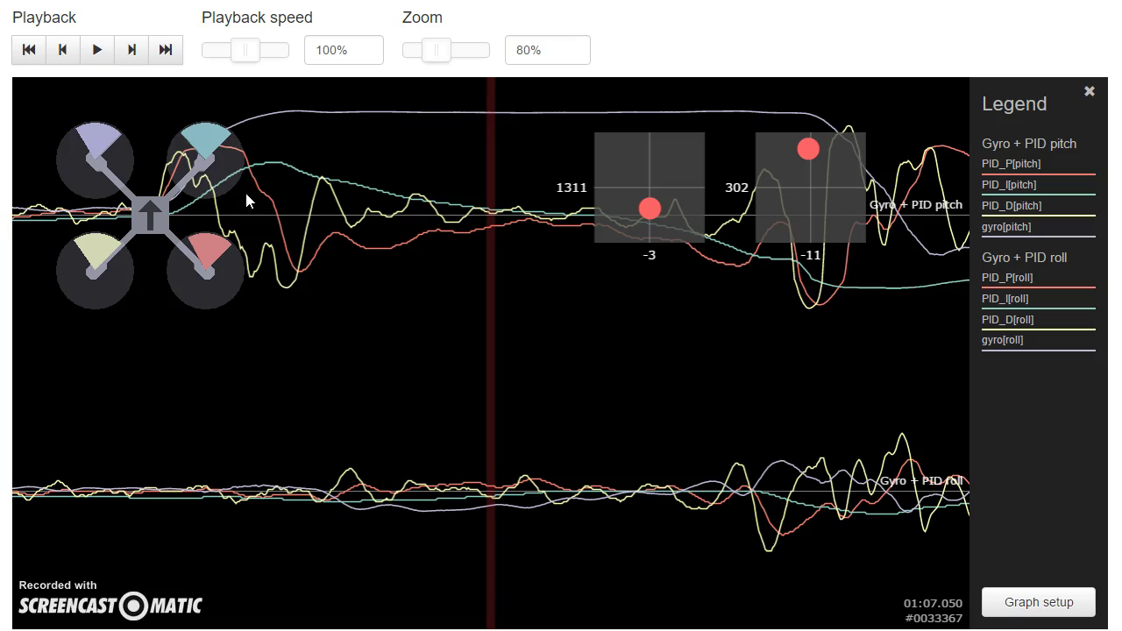
{"action": "left_click", "coordinate": [234, 162]}
{"action": "left_click_drag", "start_coordinate": [210, 335], "coordinate": [295, 319]}
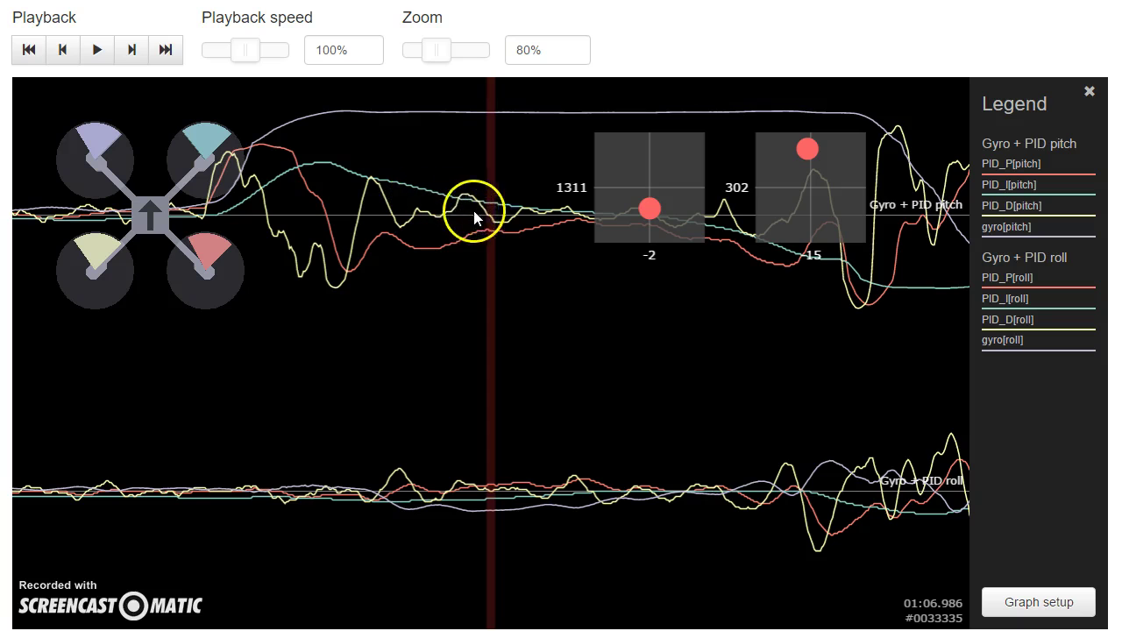
{"action": "left_click_drag", "start_coordinate": [837, 295], "coordinate": [764, 300]}
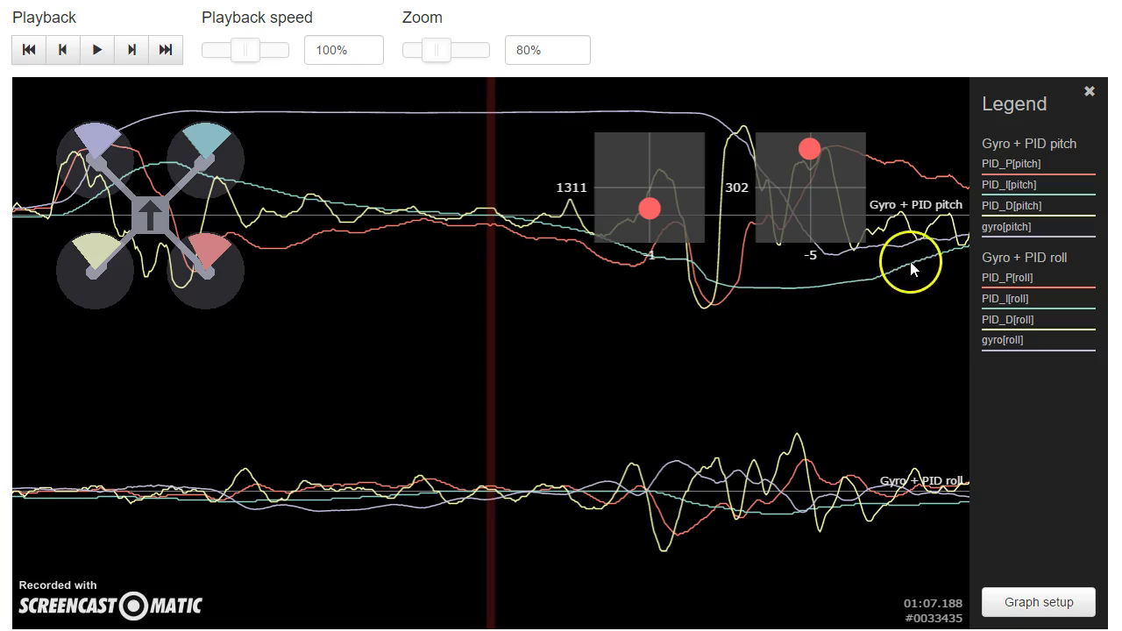
{"action": "left_click", "coordinate": [540, 304]}
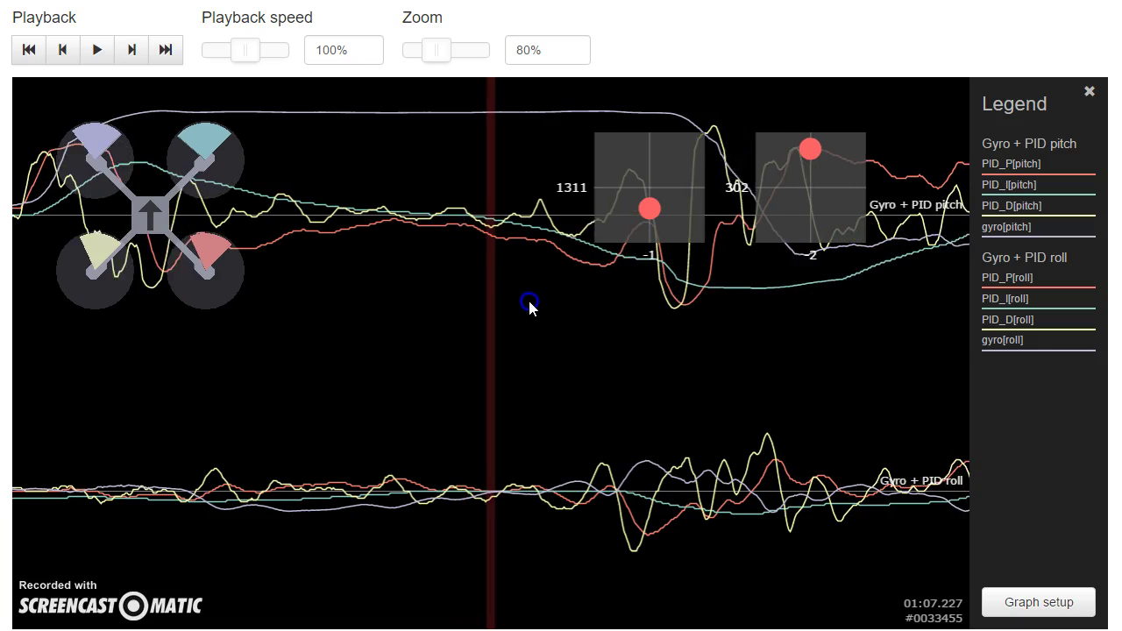
{"action": "left_click_drag", "start_coordinate": [540, 304], "coordinate": [548, 304]}
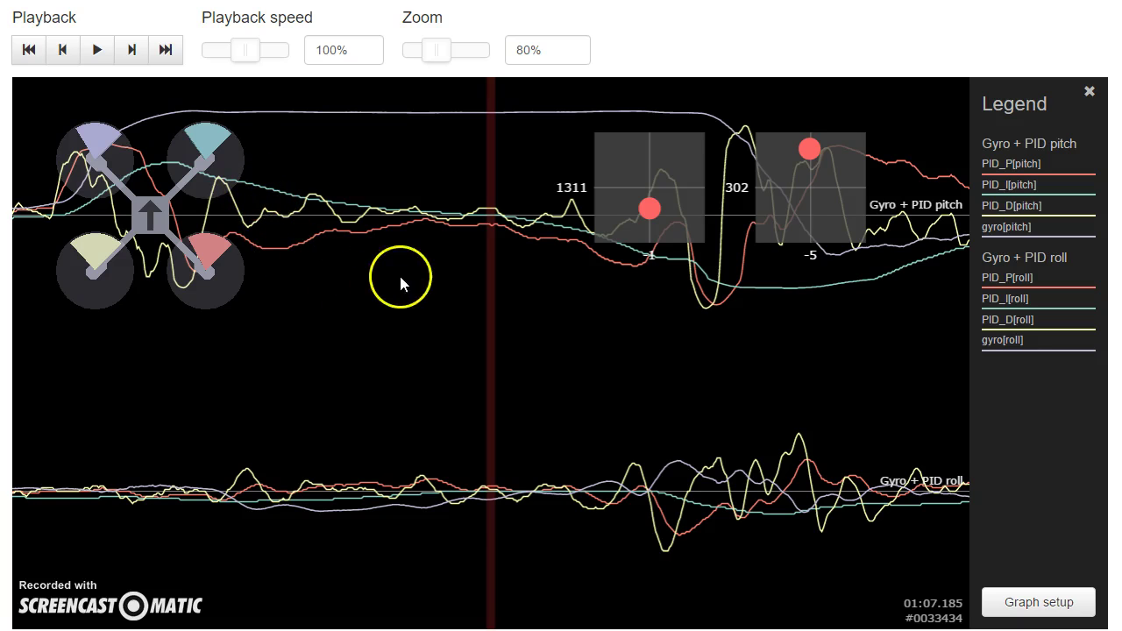
{"action": "mouse_move", "coordinate": [439, 275]}
{"action": "left_mouse_down"}
{"action": "mouse_move", "coordinate": [415, 285]}
{"action": "mouse_move", "coordinate": [376, 275]}
{"action": "mouse_move", "coordinate": [456, 289]}
{"action": "left_mouse_up"}
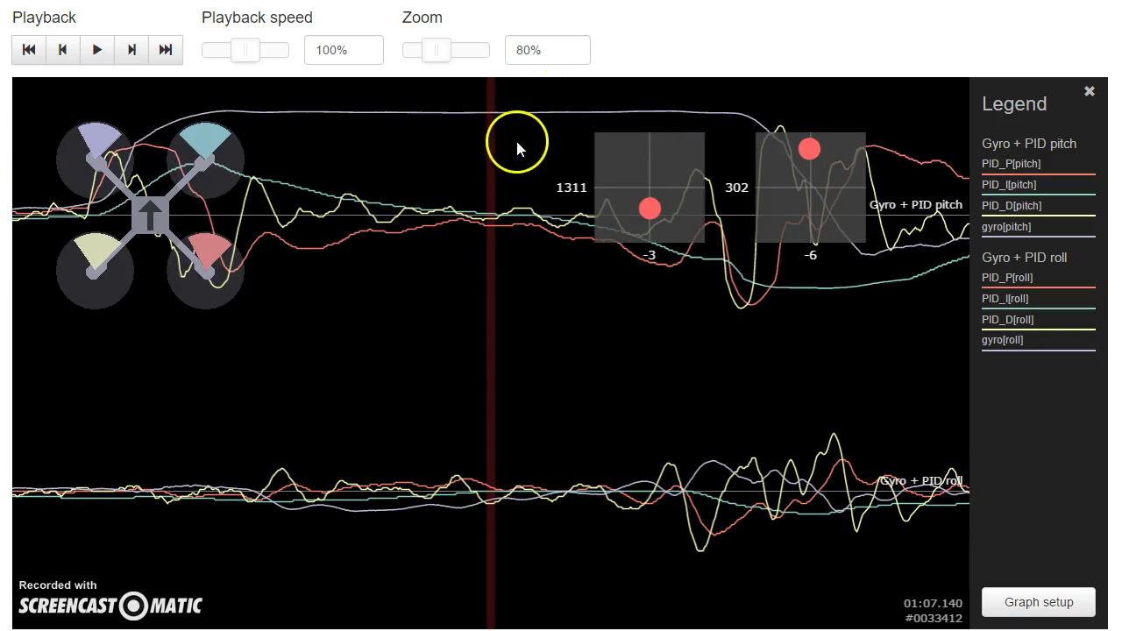
Step: Compare the pitch and roll PID traces from the start of the rotation through its stop, ending at about 01:07.7
{"action": "left_click_drag", "start_coordinate": [479, 427], "coordinate": [414, 414]}
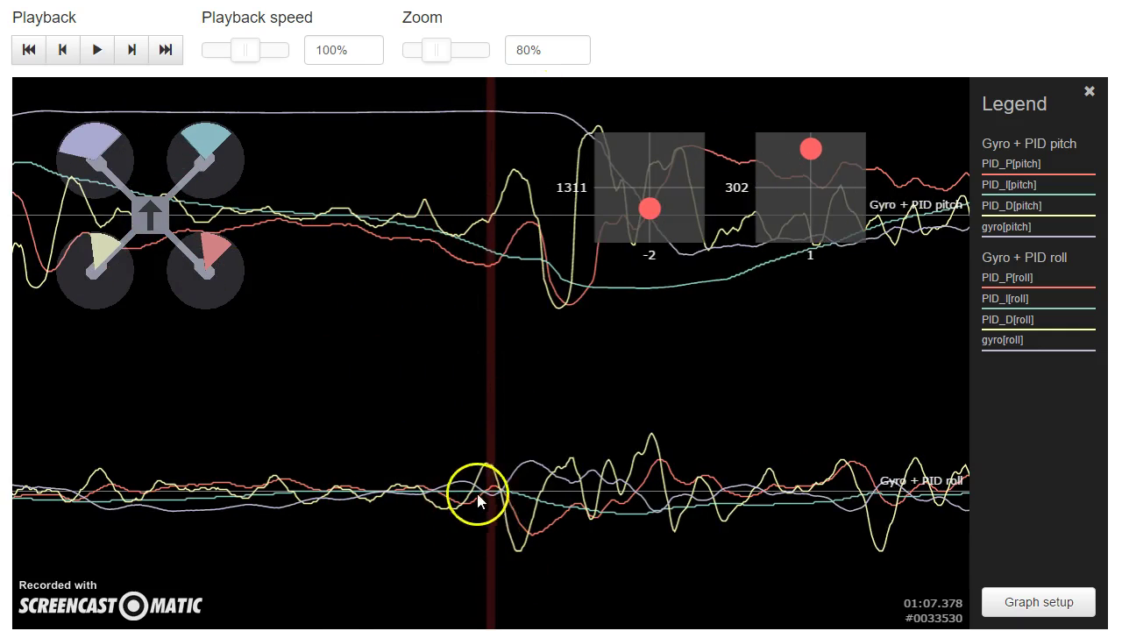
{"action": "left_click", "coordinate": [688, 395]}
{"action": "left_click_drag", "start_coordinate": [398, 494], "coordinate": [566, 480]}
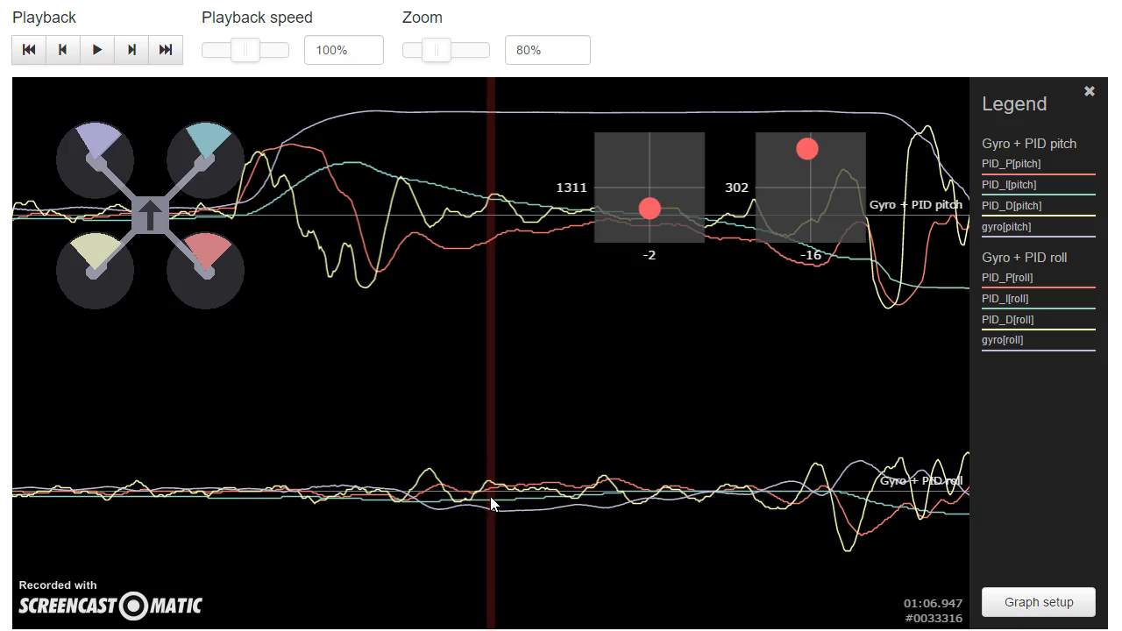
{"action": "left_click_drag", "start_coordinate": [493, 496], "coordinate": [274, 496]}
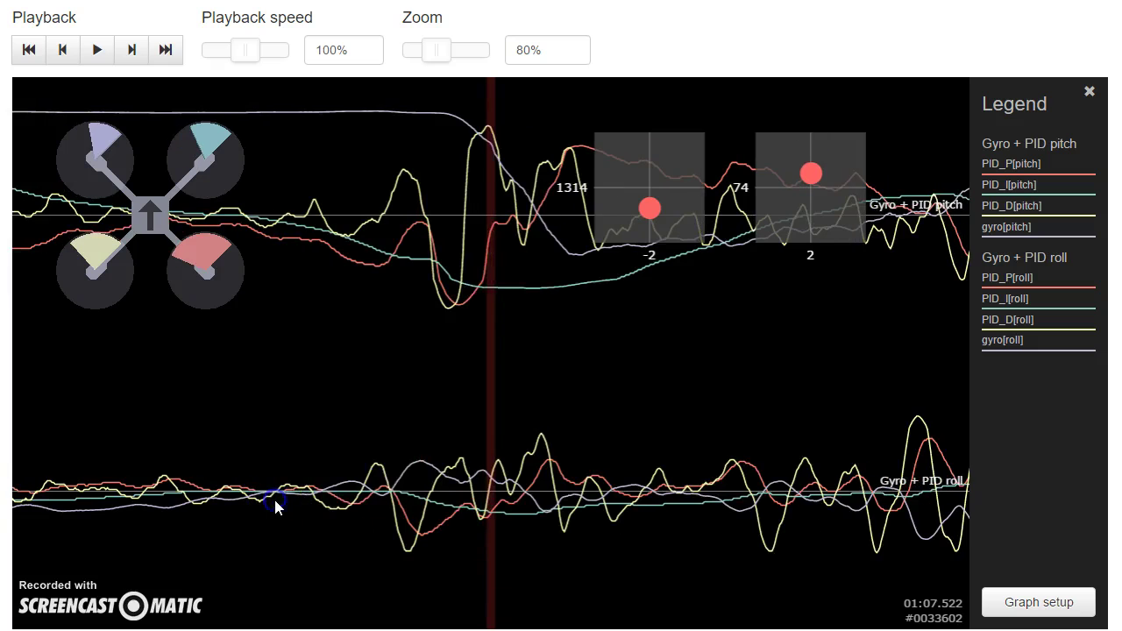
{"action": "left_click_drag", "start_coordinate": [526, 253], "coordinate": [476, 269]}
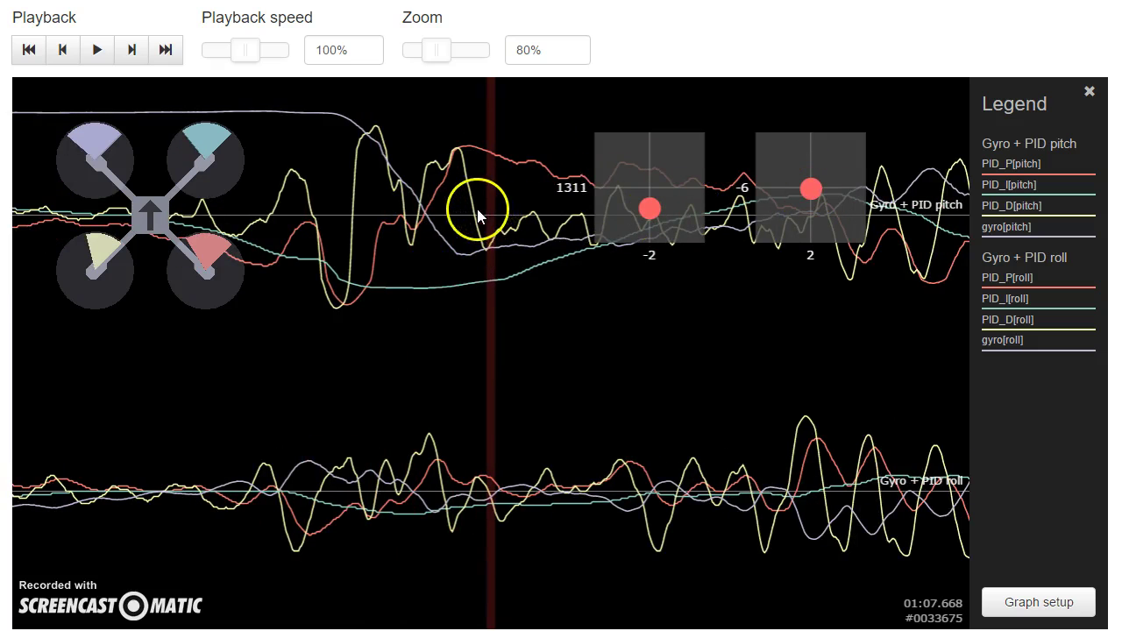
{"action": "left_click", "coordinate": [139, 505]}
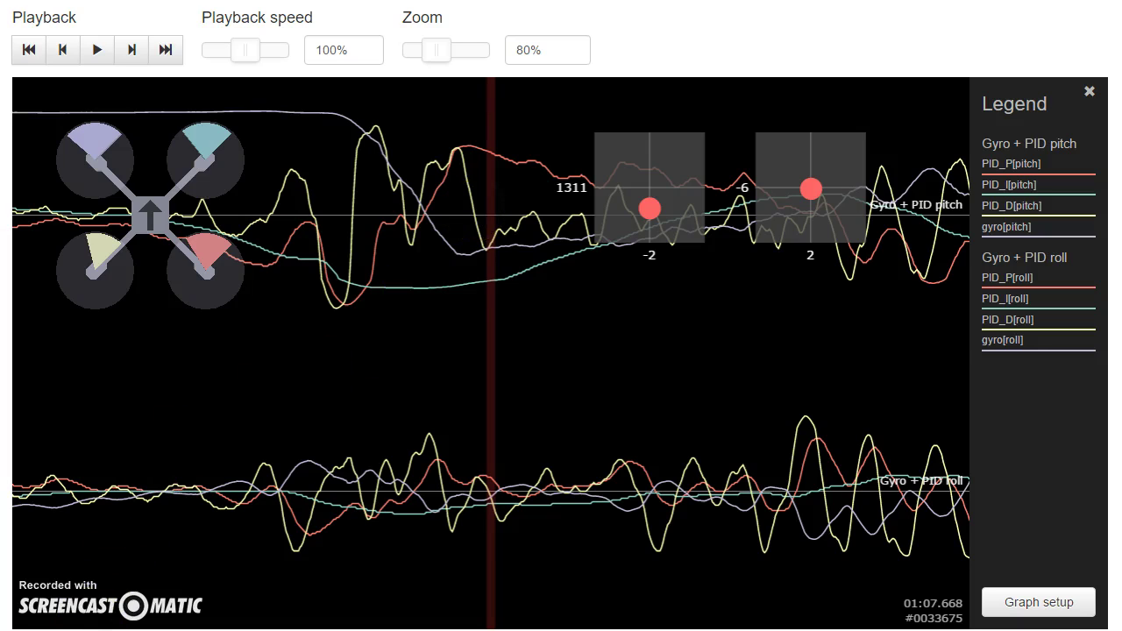